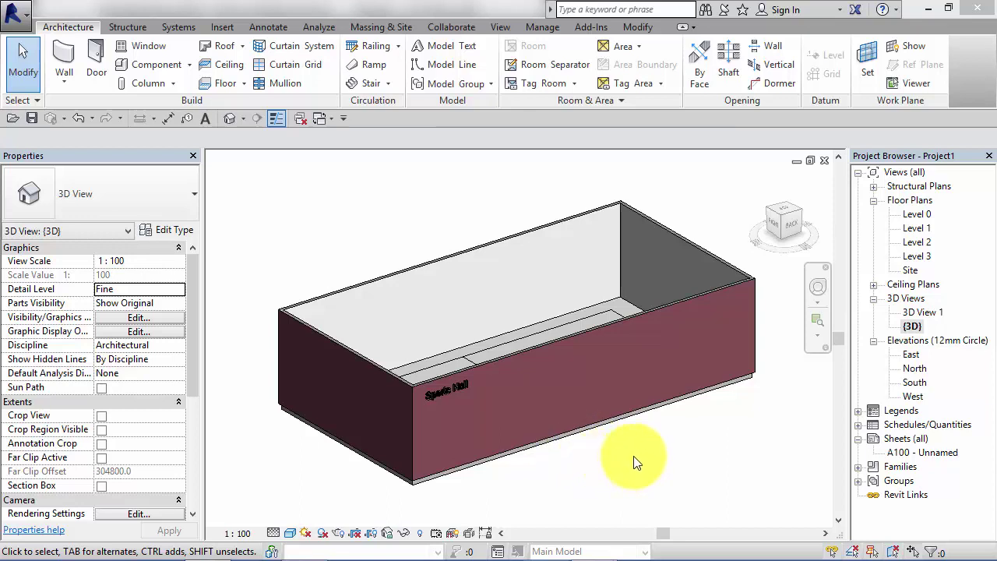
Orbit the 3D view to a low side angle, then zoom and pan toward the hall's far end
{"action": "left_click", "coordinate": [825, 294]}
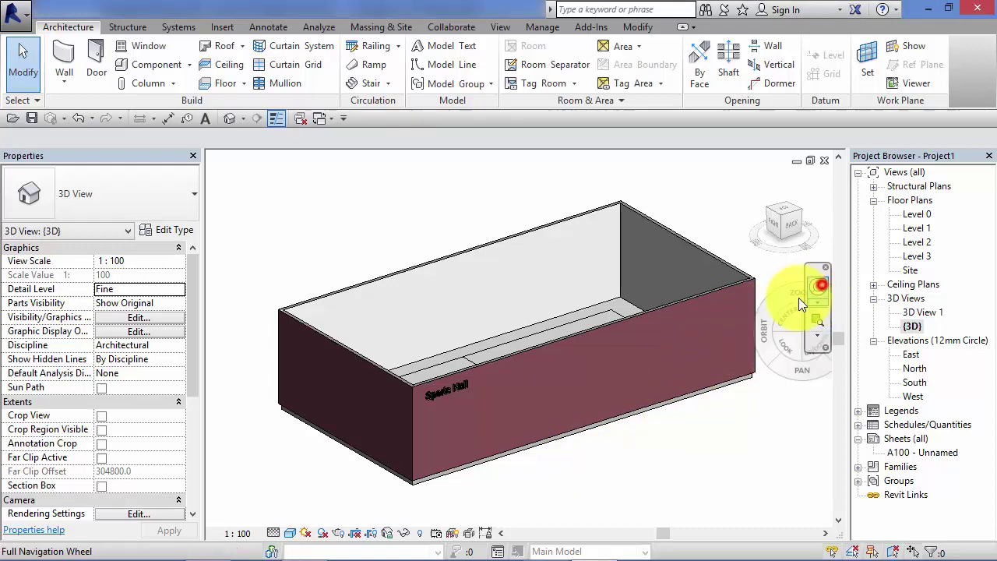
{"action": "mouse_move", "coordinate": [680, 361]}
{"action": "left_mouse_down"}
{"action": "mouse_move", "coordinate": [713, 396]}
{"action": "mouse_move", "coordinate": [763, 412]}
{"action": "mouse_move", "coordinate": [683, 352]}
{"action": "left_mouse_up"}
{"action": "scroll", "coordinate": [391, 387], "scroll_direction": "up", "scroll_amount": 3}
{"action": "scroll", "coordinate": [391, 387], "scroll_direction": "up", "scroll_amount": 3}
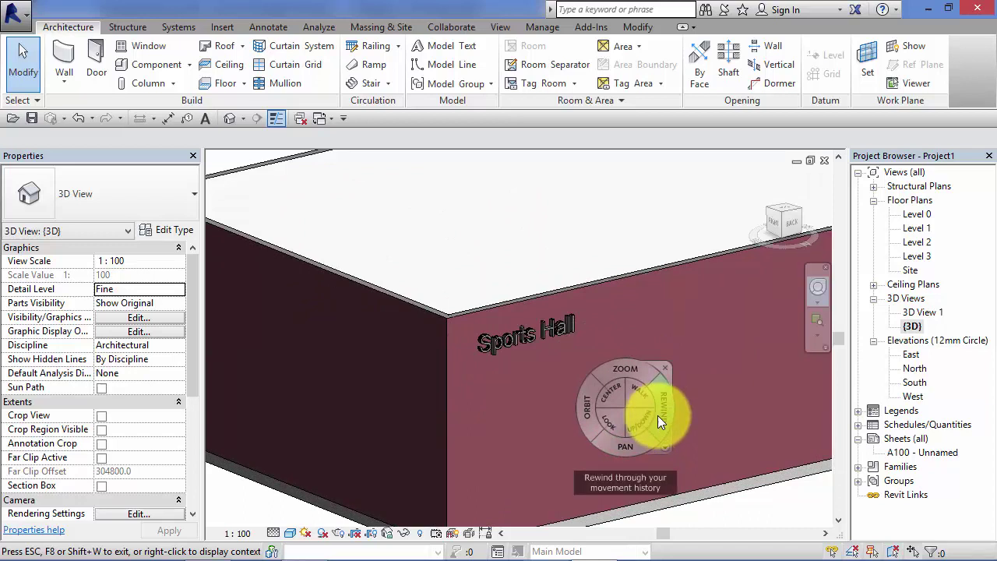
{"action": "left_click", "coordinate": [663, 367]}
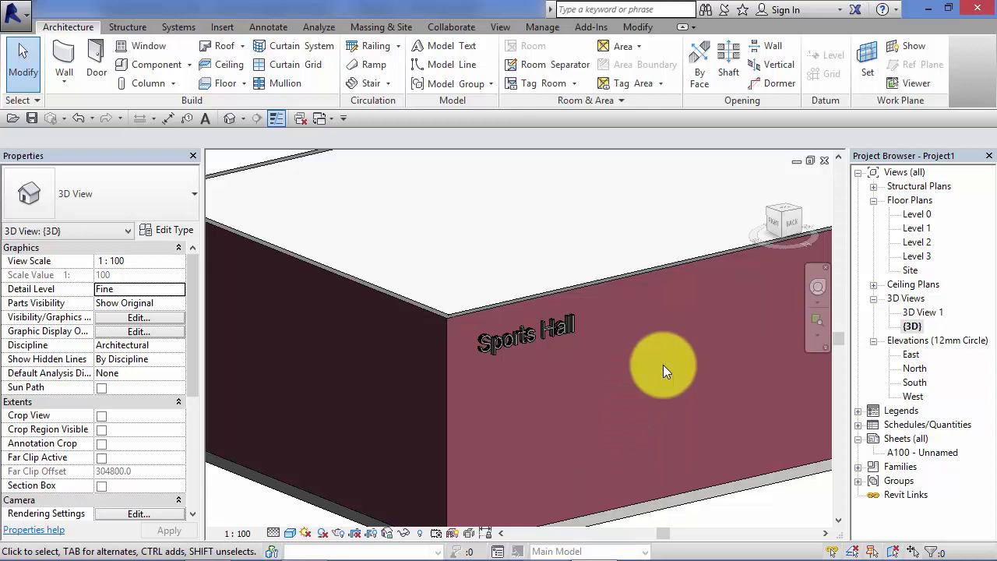
{"action": "scroll", "coordinate": [663, 364], "scroll_direction": "down", "scroll_amount": 3}
{"action": "middle_click_drag", "start_coordinate": [738, 487], "coordinate": [668, 490]}
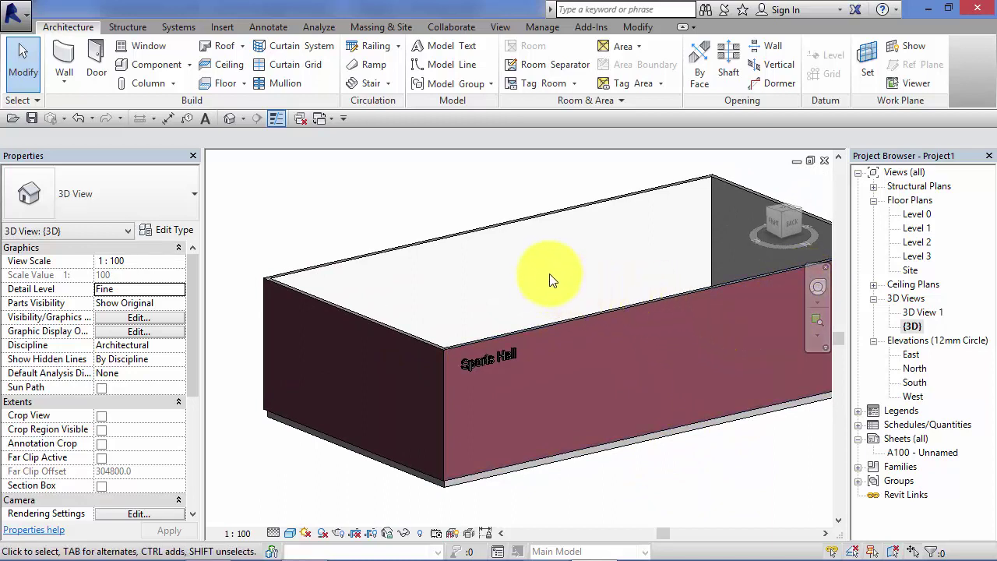
Orbit to look down on the court and pan around the centre circle markings
{"action": "left_click", "coordinate": [818, 287]}
{"action": "left_click_drag", "start_coordinate": [713, 326], "coordinate": [752, 353]}
{"action": "scroll", "coordinate": [629, 442], "scroll_direction": "up", "scroll_amount": 3}
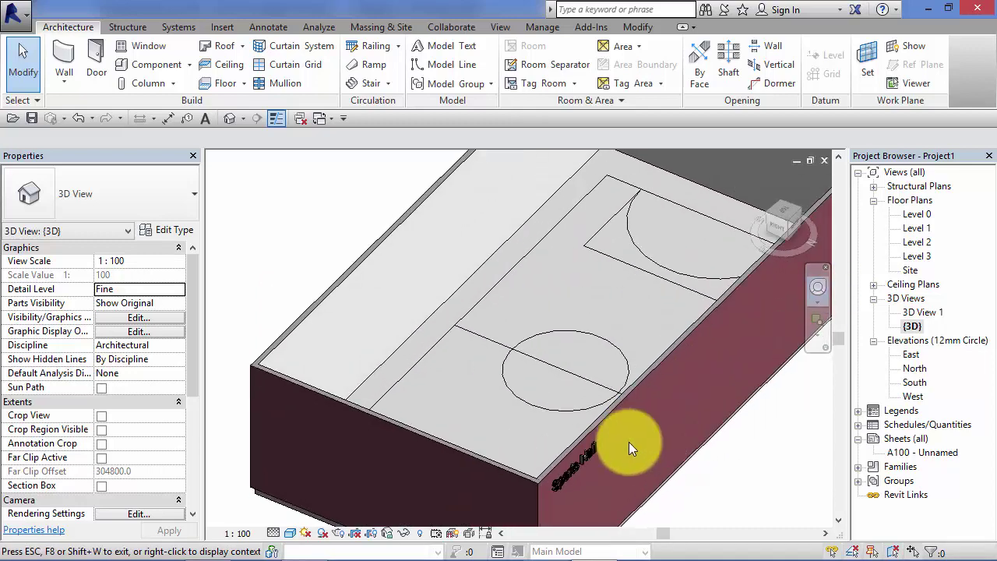
{"action": "middle_click_drag", "start_coordinate": [618, 442], "coordinate": [643, 380]}
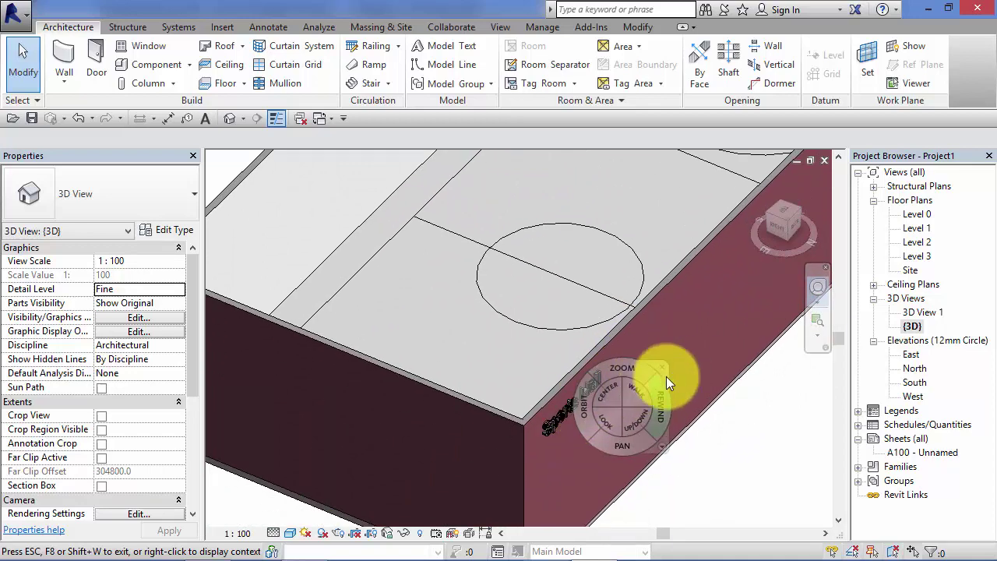
{"action": "left_click", "coordinate": [667, 359]}
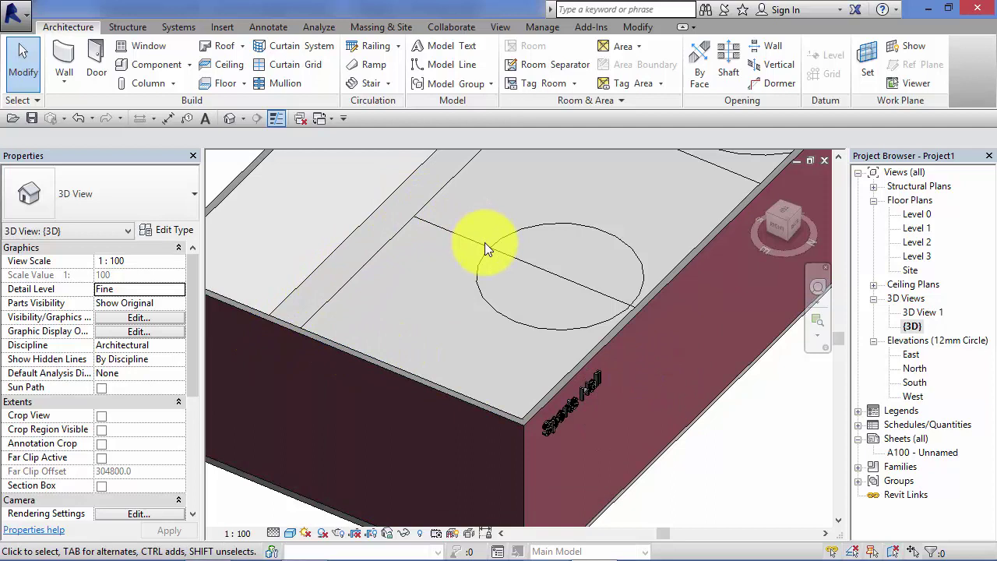
{"action": "middle_click_drag", "start_coordinate": [407, 318], "coordinate": [509, 351]}
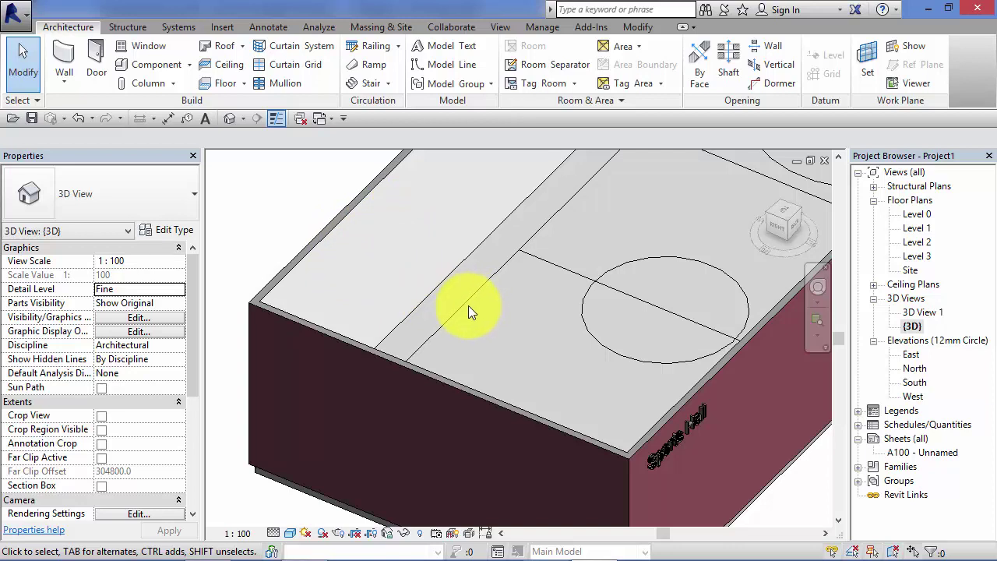
{"action": "middle_click_drag", "start_coordinate": [487, 318], "coordinate": [495, 328]}
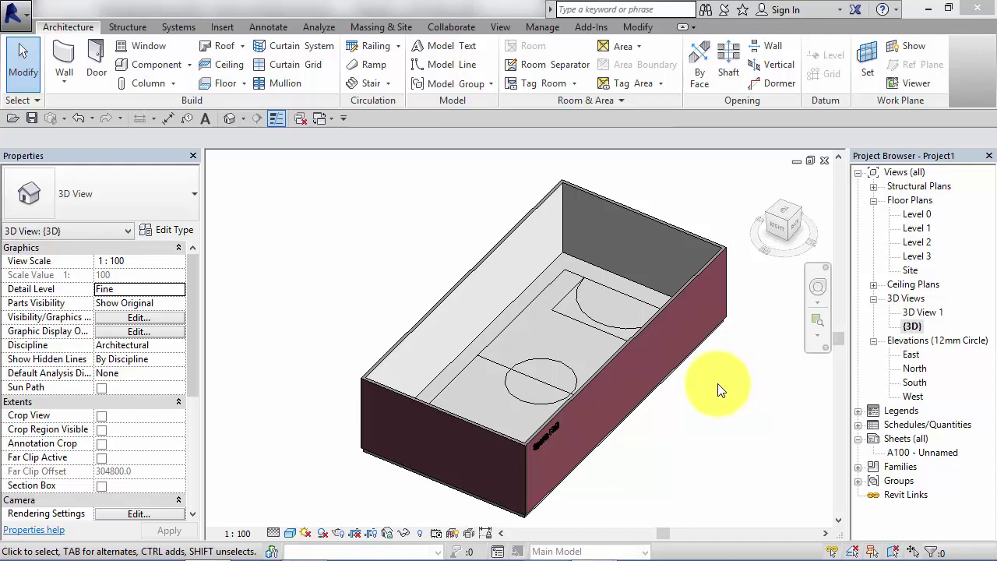
Open the Level 0 plan and window-delete all 14 old court marking lines
{"action": "double_click", "coordinate": [913, 214]}
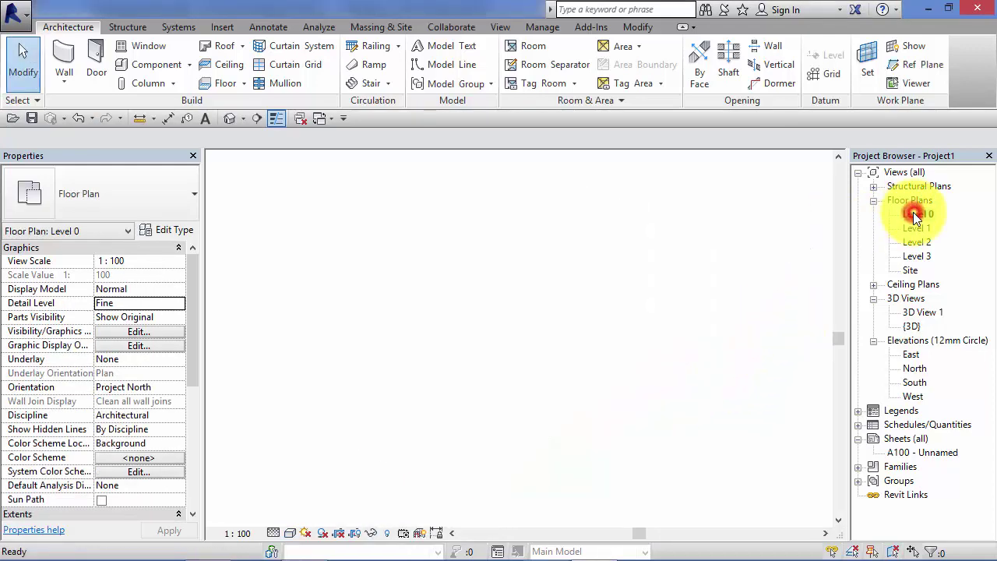
{"action": "scroll", "coordinate": [703, 318], "scroll_direction": "down", "scroll_amount": 2}
{"action": "middle_click_drag", "start_coordinate": [690, 316], "coordinate": [603, 306]}
{"action": "left_click_drag", "start_coordinate": [334, 191], "coordinate": [662, 441]}
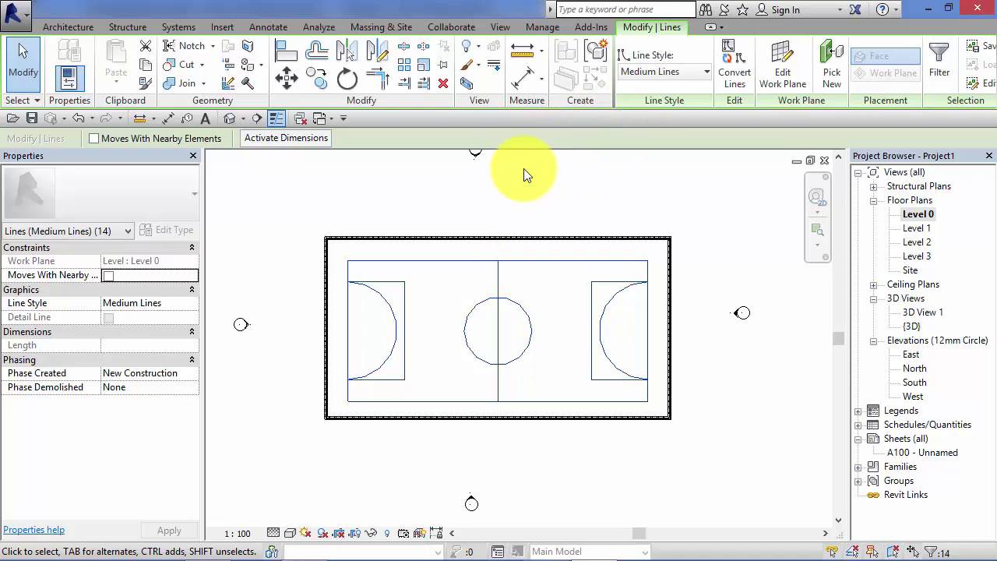
{"action": "key", "text": "Delete"}
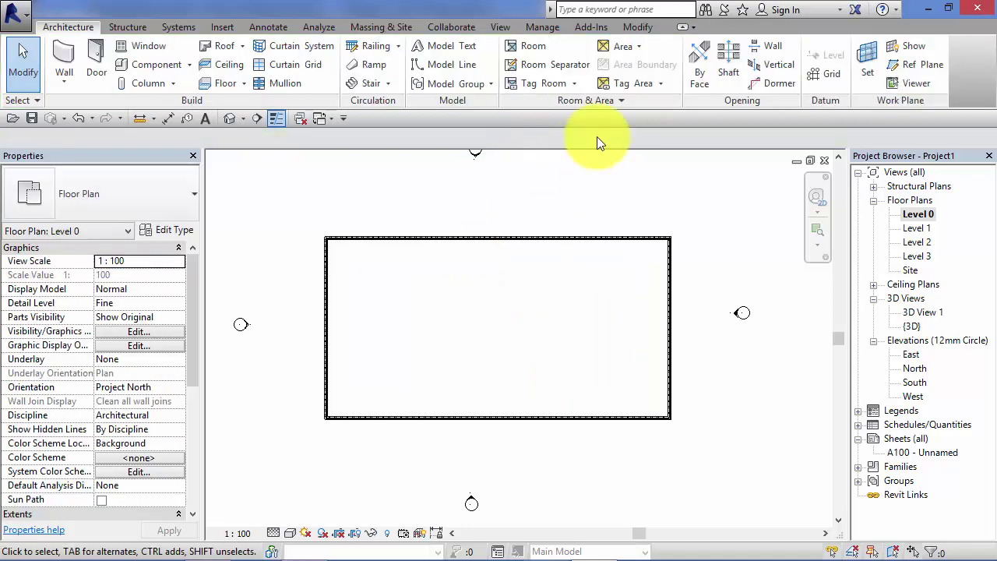
{"action": "left_click", "coordinate": [563, 180]}
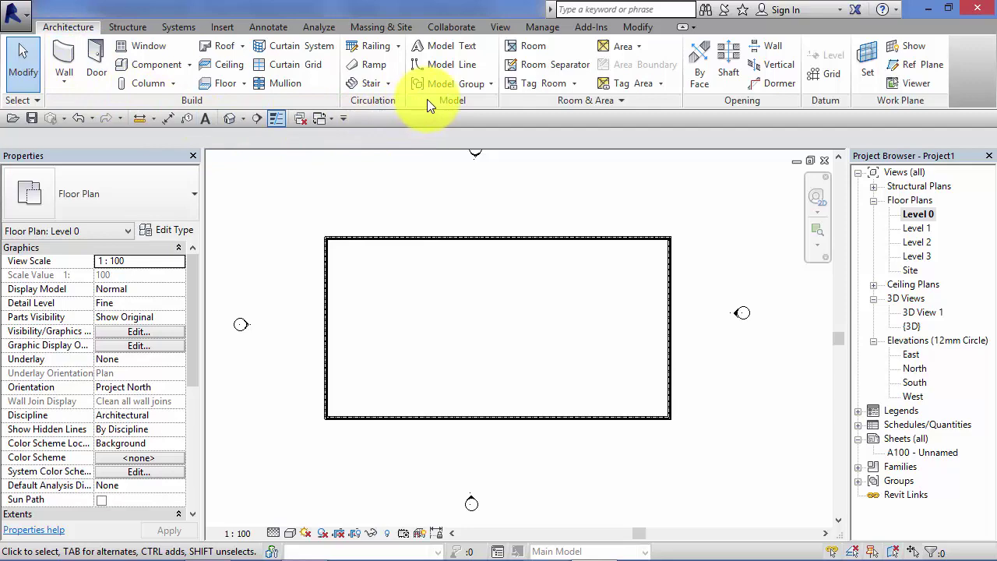
Start Model Line on Level 0, skip the save reminder, and keep the Medium Lines style
{"action": "left_click", "coordinate": [466, 68]}
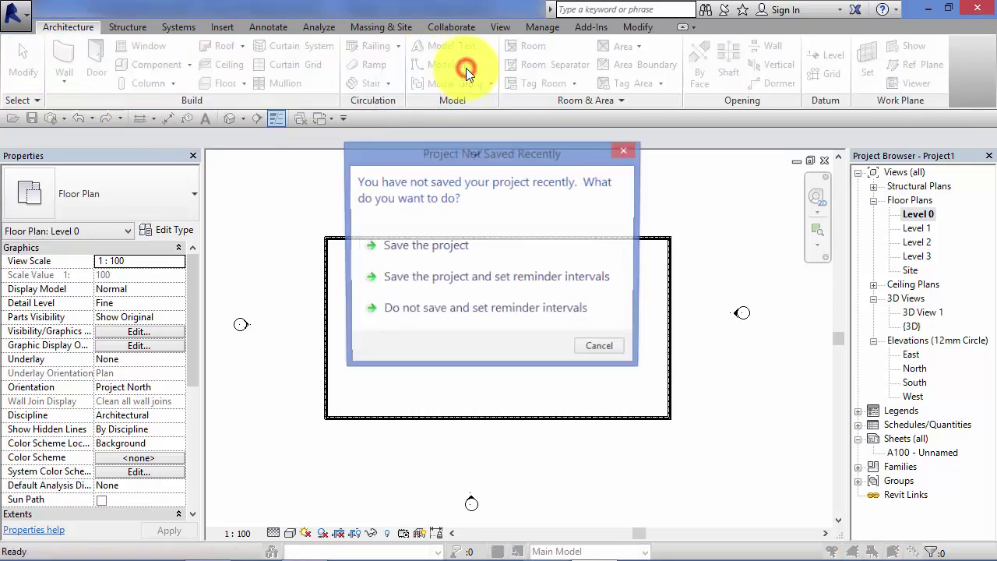
{"action": "left_click", "coordinate": [602, 349]}
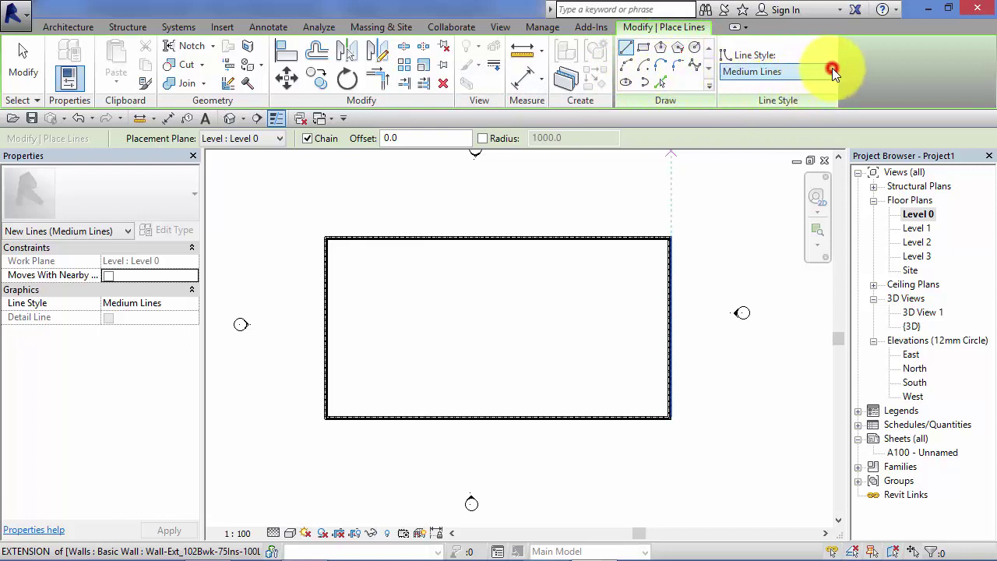
{"action": "left_click", "coordinate": [832, 71]}
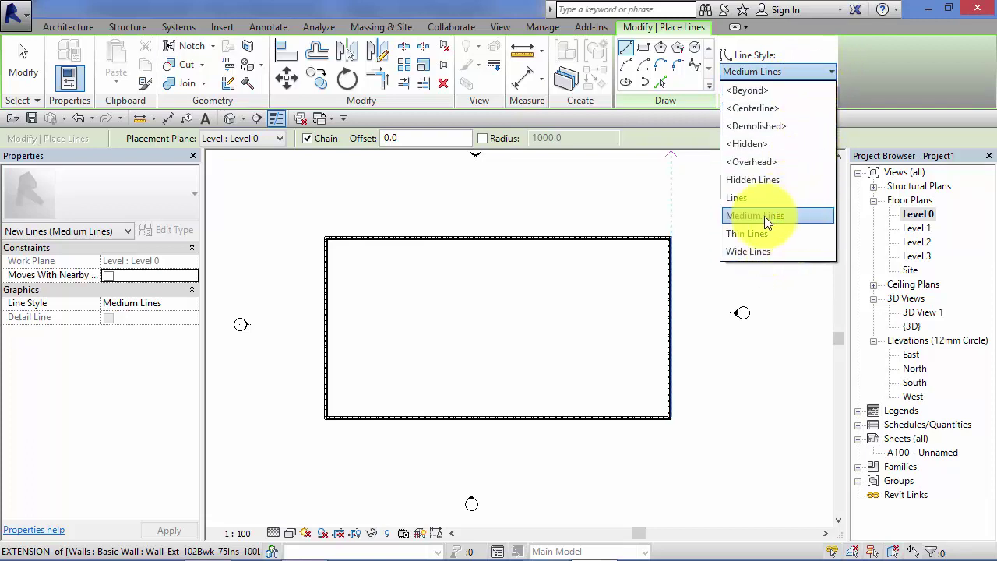
{"action": "left_click", "coordinate": [789, 216]}
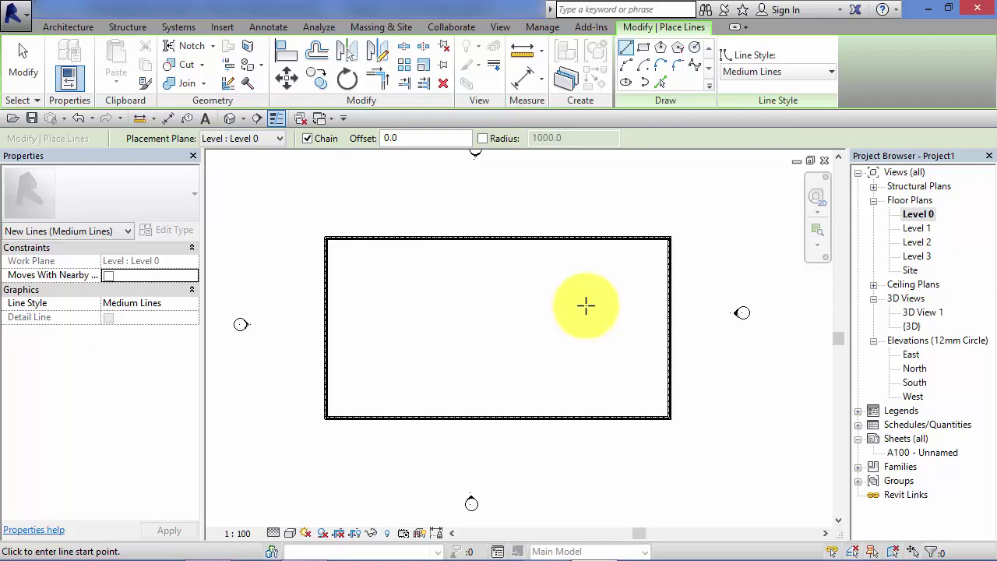
Draw the rectangular court outline and a vertical halfway line through its midpoints
{"action": "left_click", "coordinate": [644, 47]}
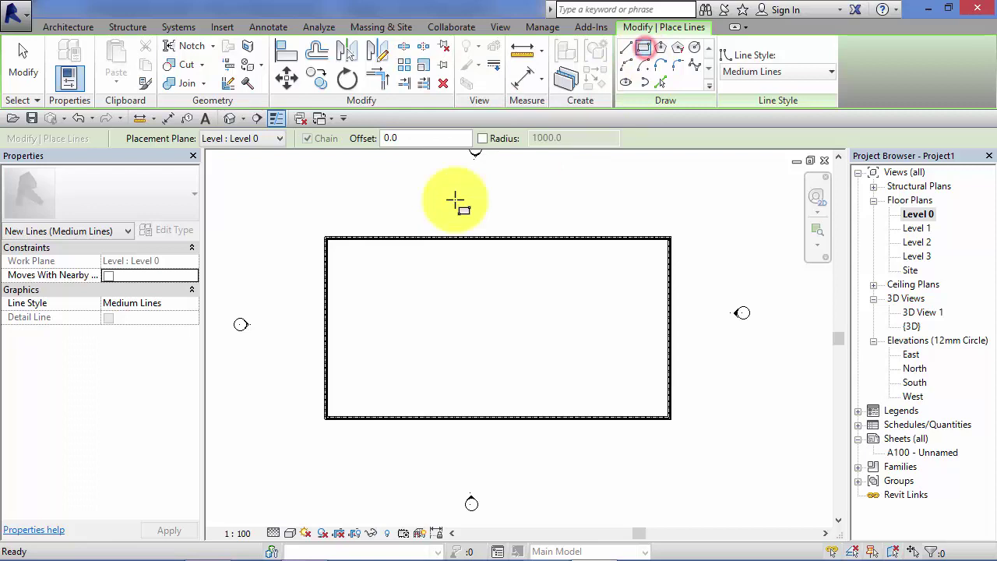
{"action": "left_click", "coordinate": [348, 255]}
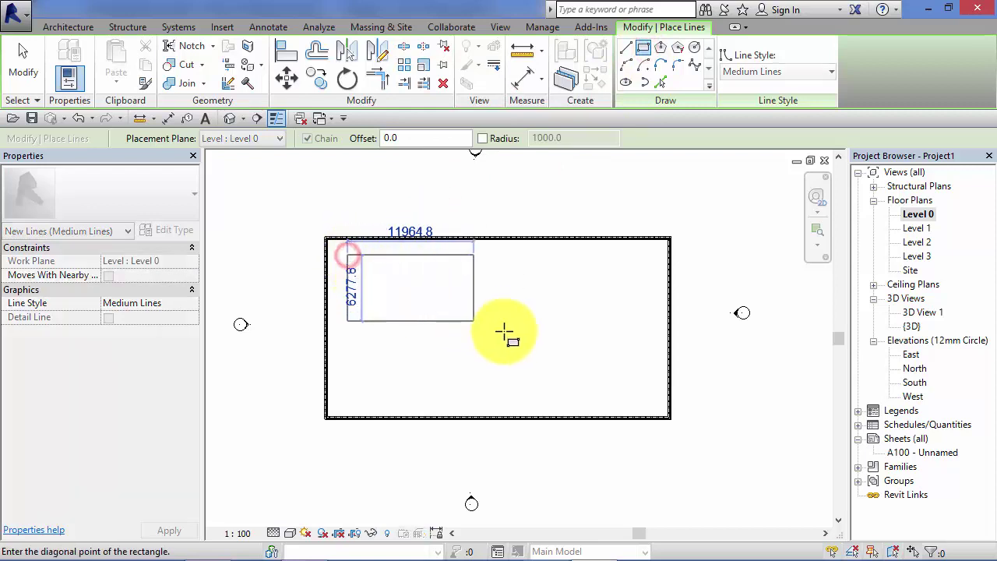
{"action": "left_click", "coordinate": [653, 400]}
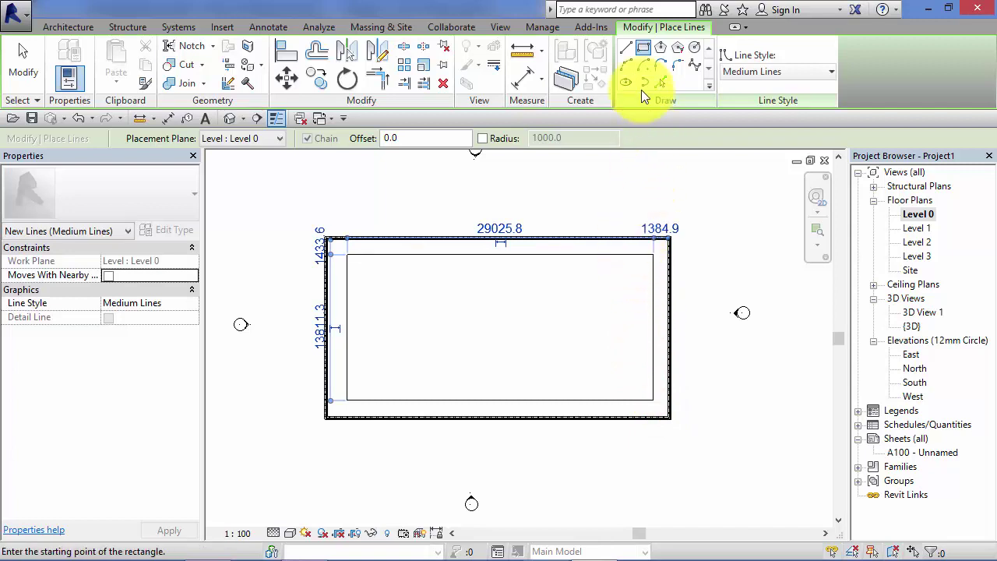
{"action": "left_click", "coordinate": [626, 48]}
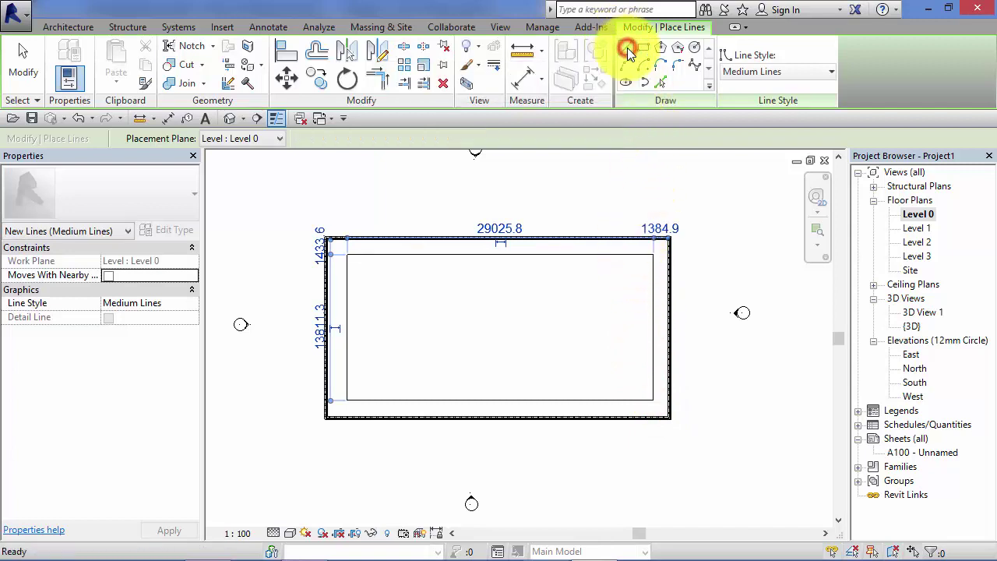
{"action": "left_click", "coordinate": [501, 253]}
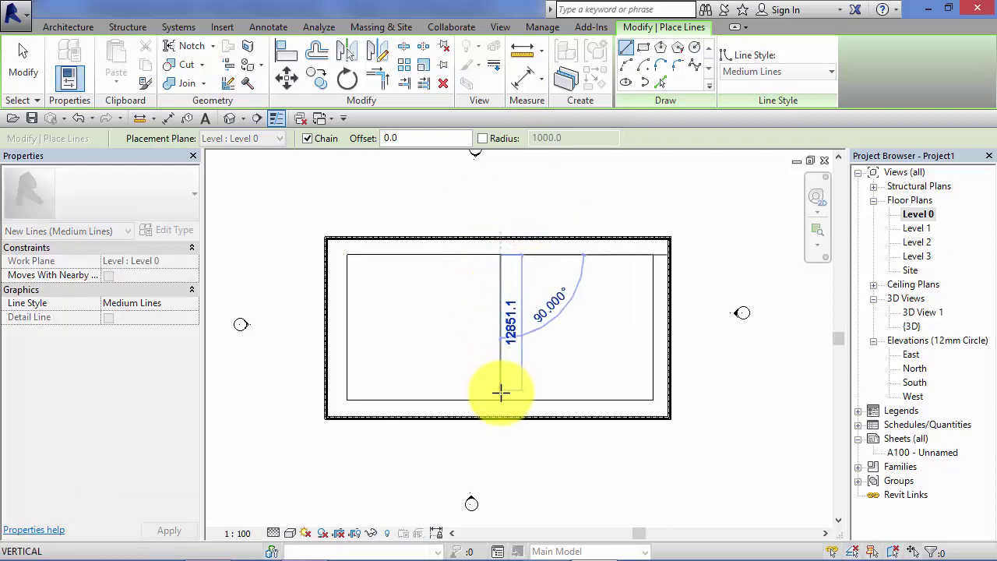
{"action": "left_click", "coordinate": [502, 401]}
{"action": "key", "text": "Escape"}
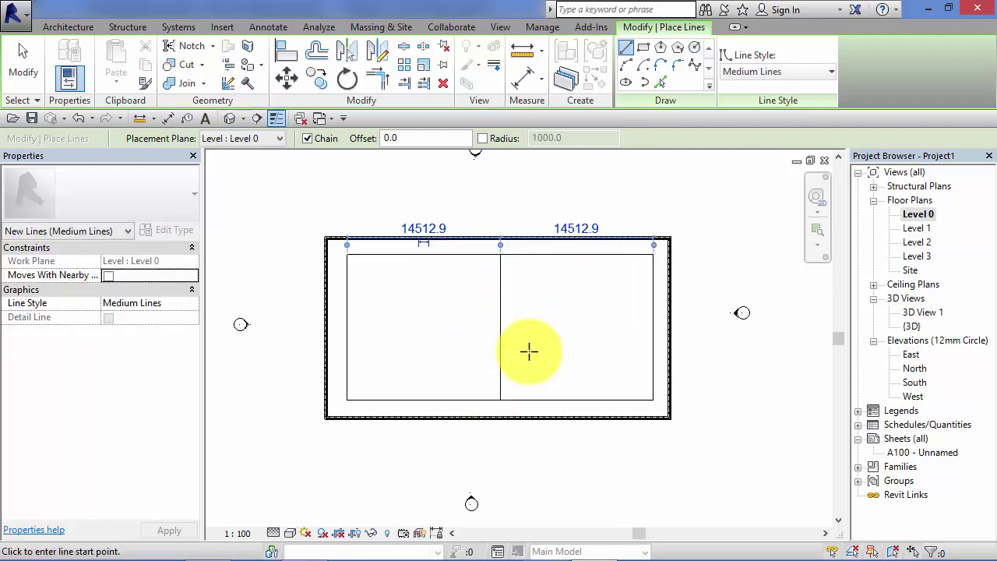
Draw a start-end-radius semicircle bulging from the court's left edge
{"action": "left_click", "coordinate": [627, 65]}
{"action": "left_click", "coordinate": [348, 381]}
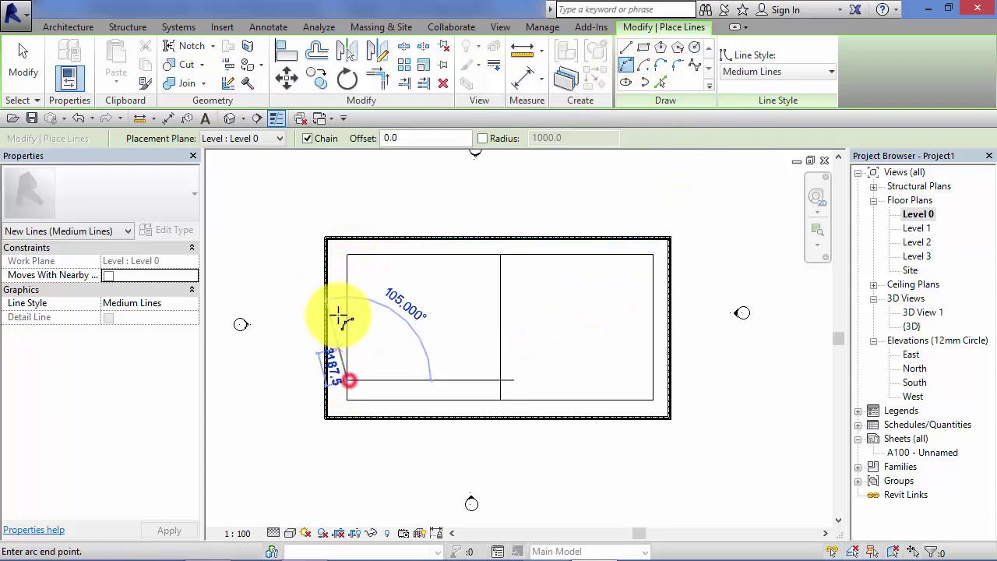
{"action": "left_click", "coordinate": [352, 277]}
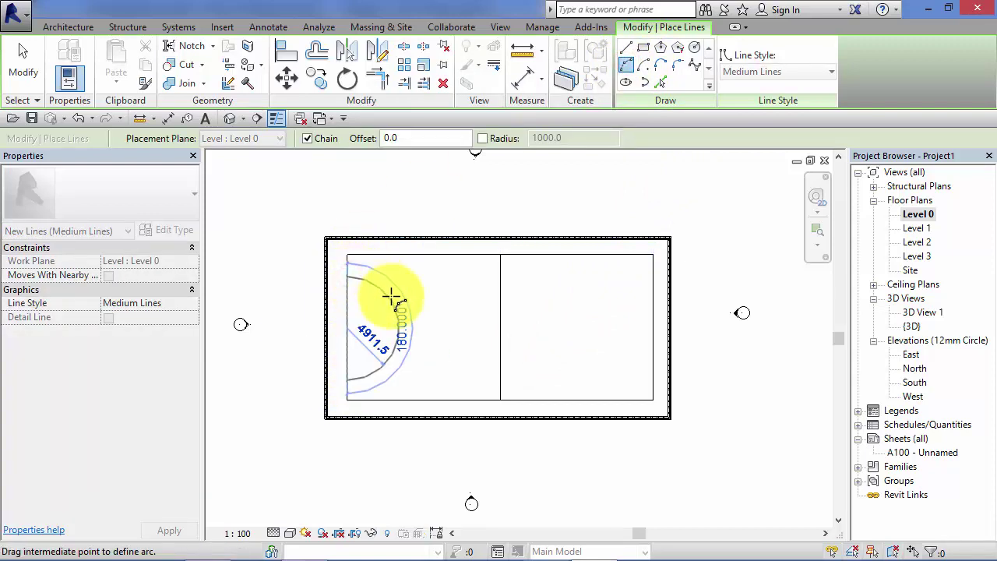
{"action": "left_click", "coordinate": [391, 297]}
{"action": "left_click", "coordinate": [23, 61]}
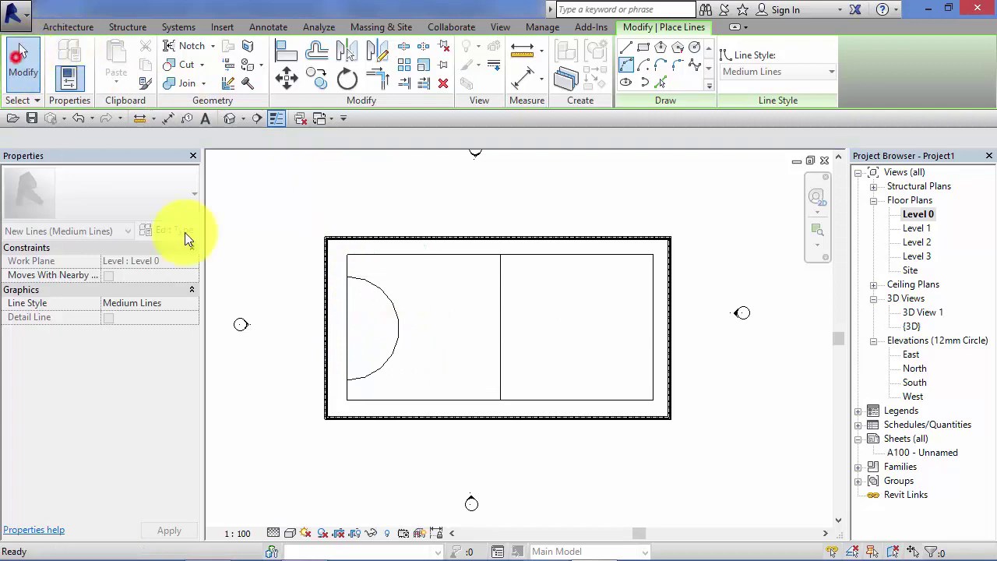
Mirror a copy of the left arc about the halfway line to the right end
{"action": "left_click", "coordinate": [398, 312]}
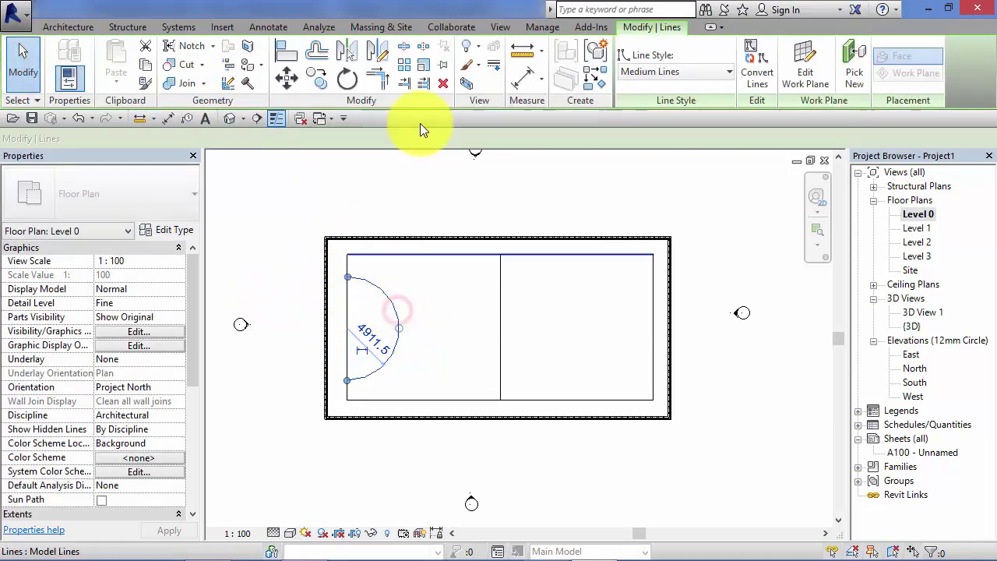
{"action": "left_click", "coordinate": [350, 52]}
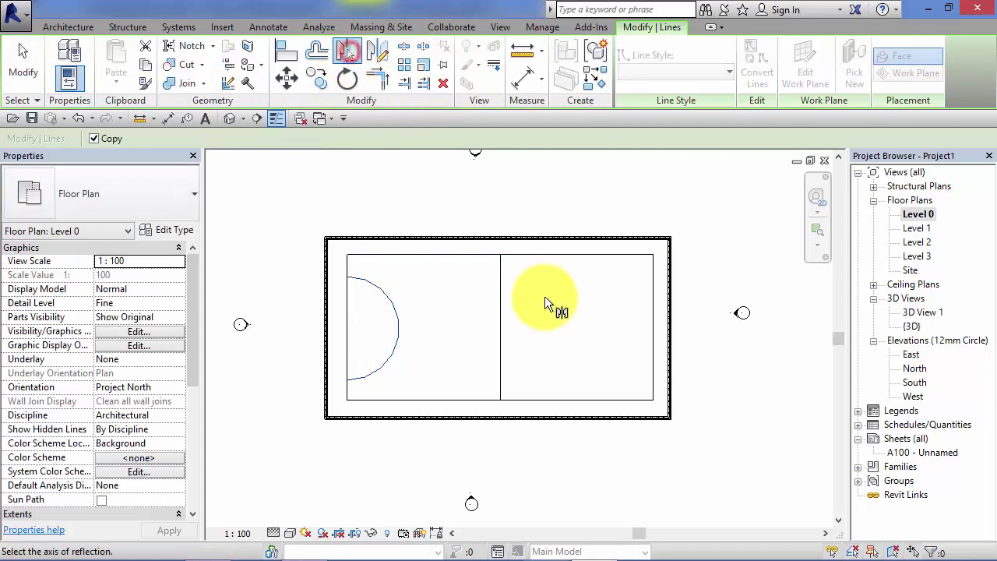
{"action": "left_click", "coordinate": [503, 306]}
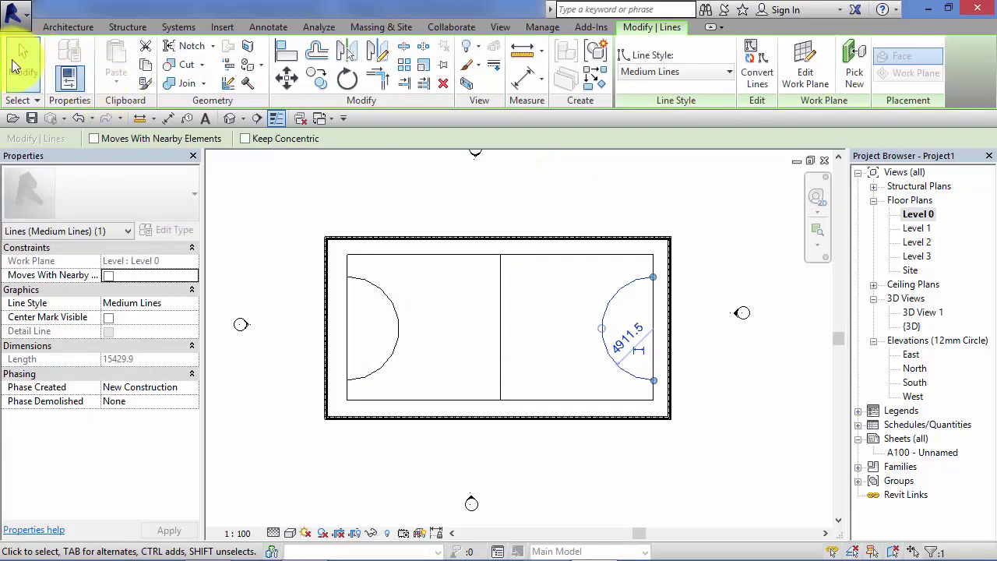
{"action": "left_click", "coordinate": [19, 69]}
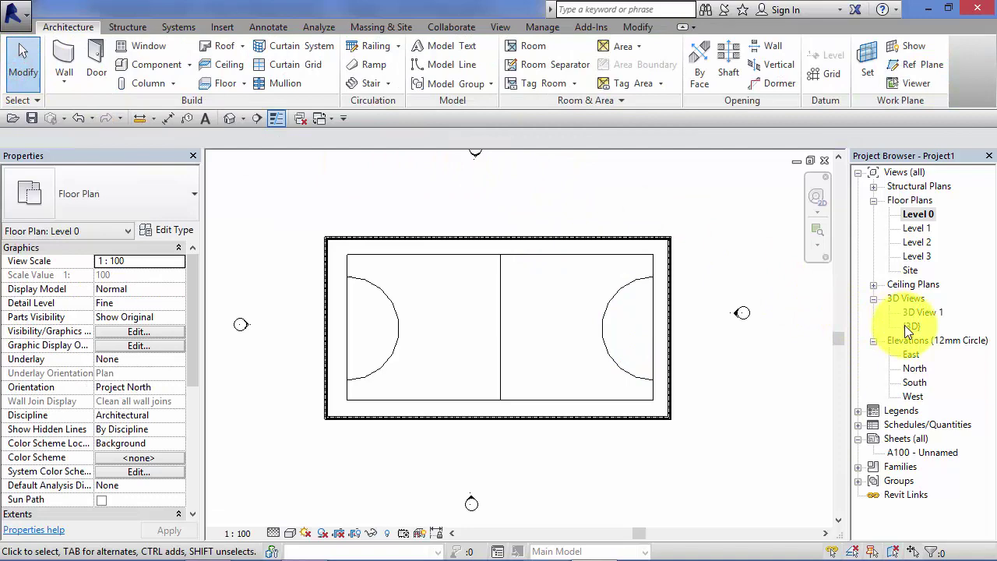
Open the {3D} view and orbit, zoom and pan to frame the hall's end wall up close
{"action": "double_click", "coordinate": [907, 326]}
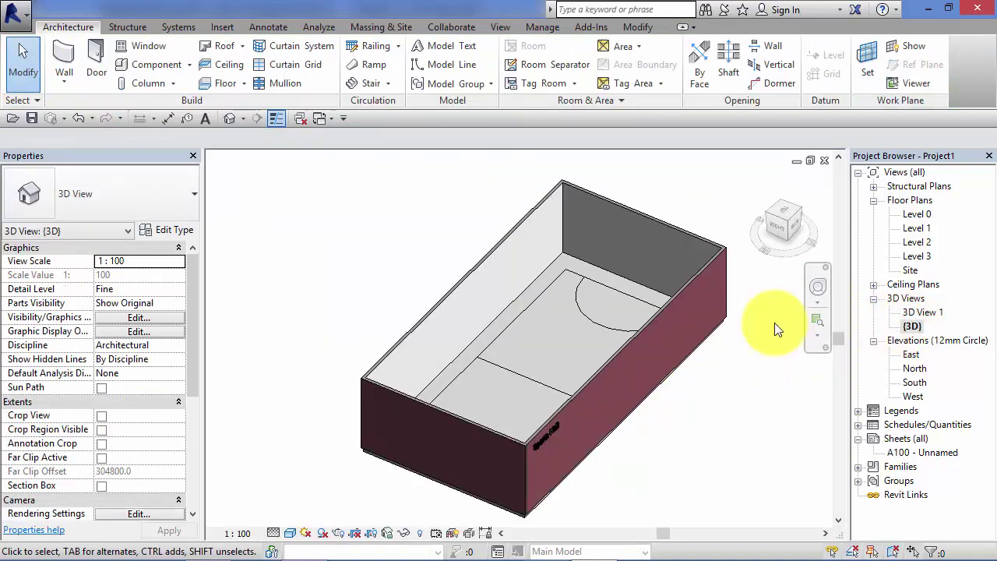
{"action": "left_click", "coordinate": [818, 288]}
{"action": "left_click_drag", "start_coordinate": [759, 353], "coordinate": [571, 363]}
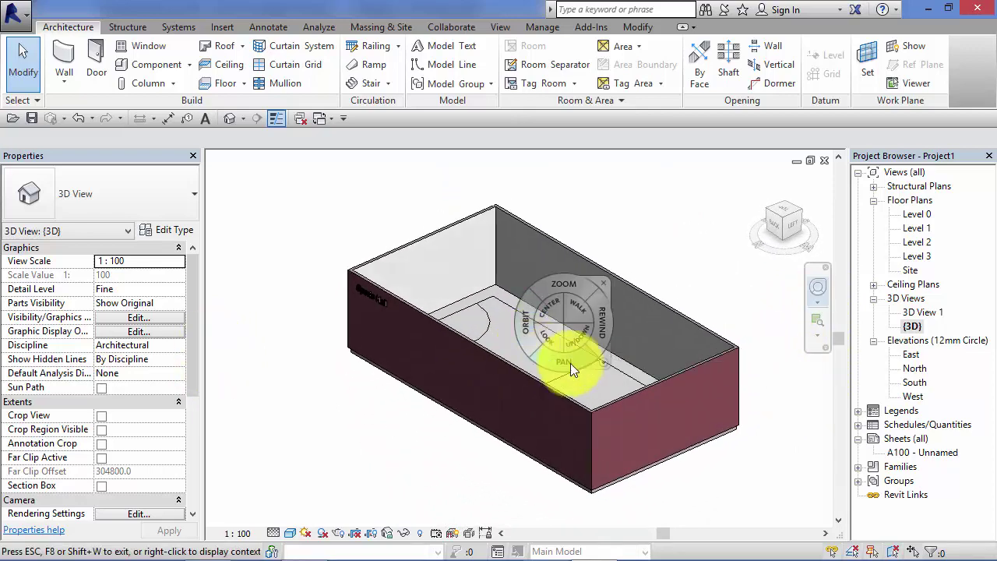
{"action": "scroll", "coordinate": [730, 417], "scroll_direction": "up", "scroll_amount": 3}
{"action": "middle_click_drag", "start_coordinate": [730, 416], "coordinate": [582, 350]}
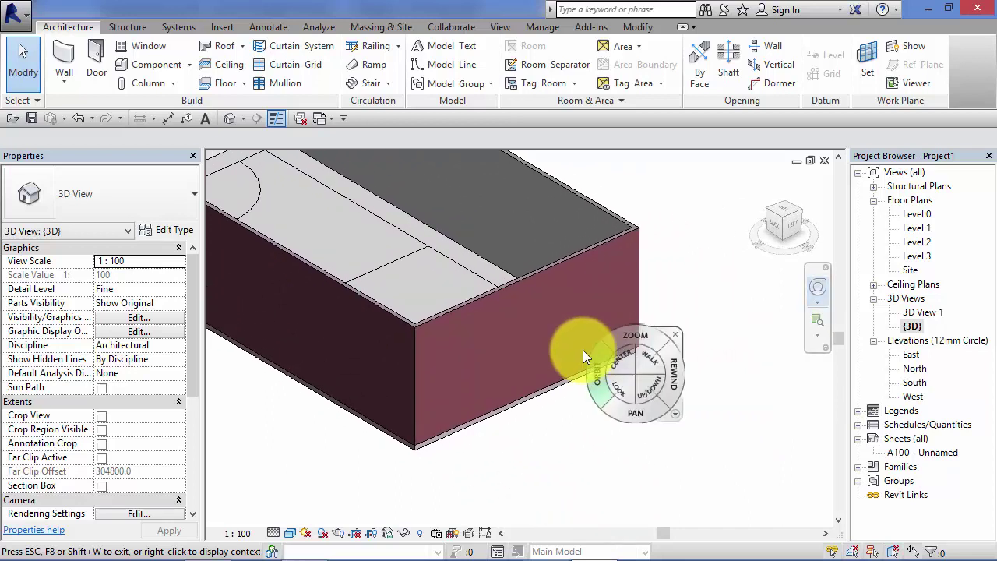
{"action": "left_click_drag", "start_coordinate": [583, 350], "coordinate": [577, 351]}
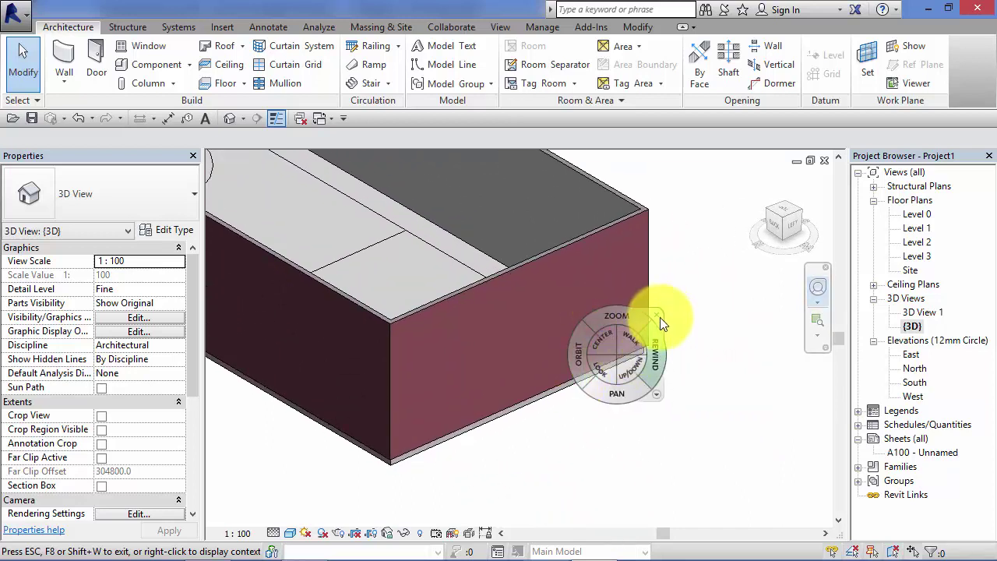
{"action": "left_click", "coordinate": [658, 315]}
{"action": "middle_click_drag", "start_coordinate": [712, 329], "coordinate": [733, 342]}
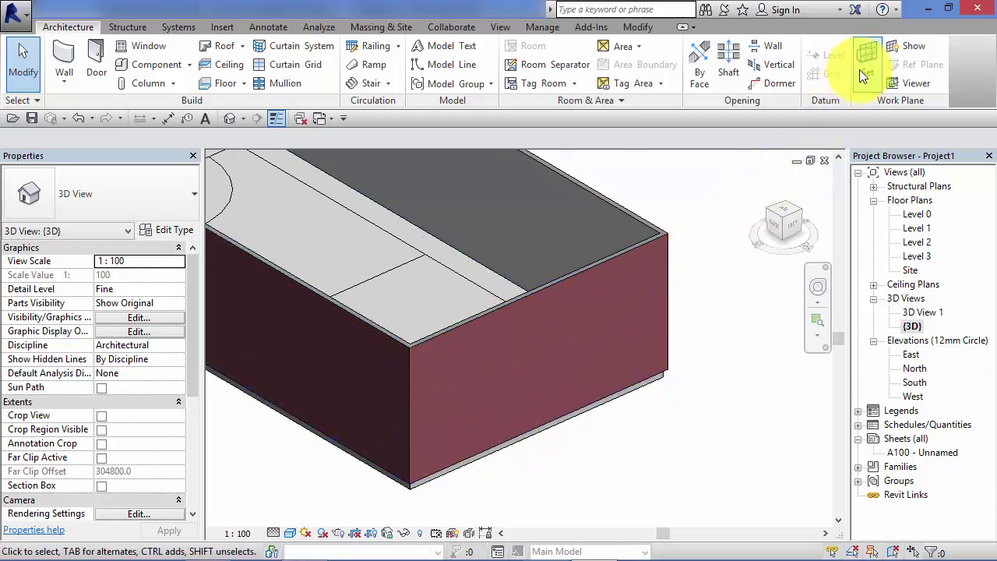
{"action": "left_click", "coordinate": [74, 27]}
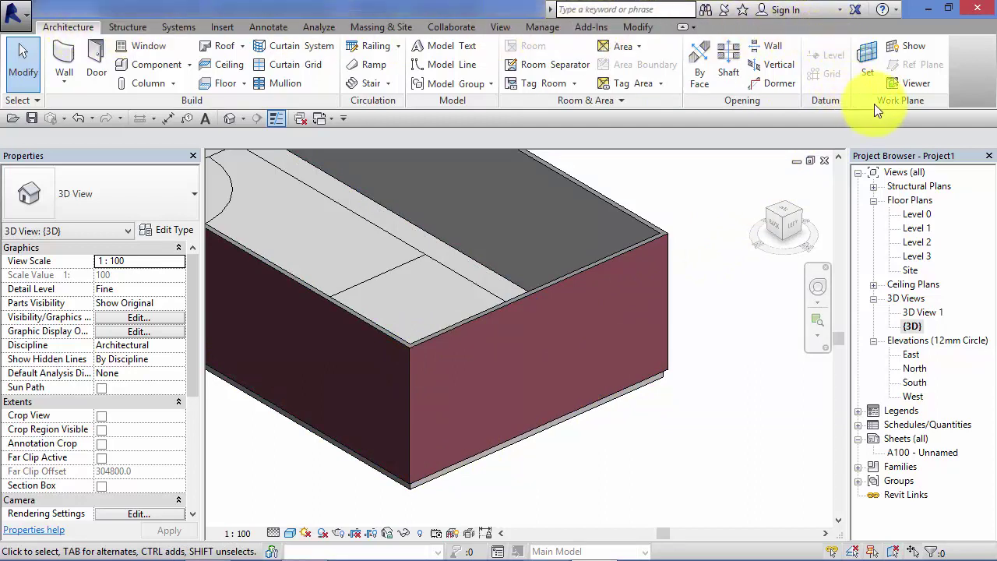
Set the work plane by picking the hall's outer end wall face in the 3D view
{"action": "left_click", "coordinate": [867, 59]}
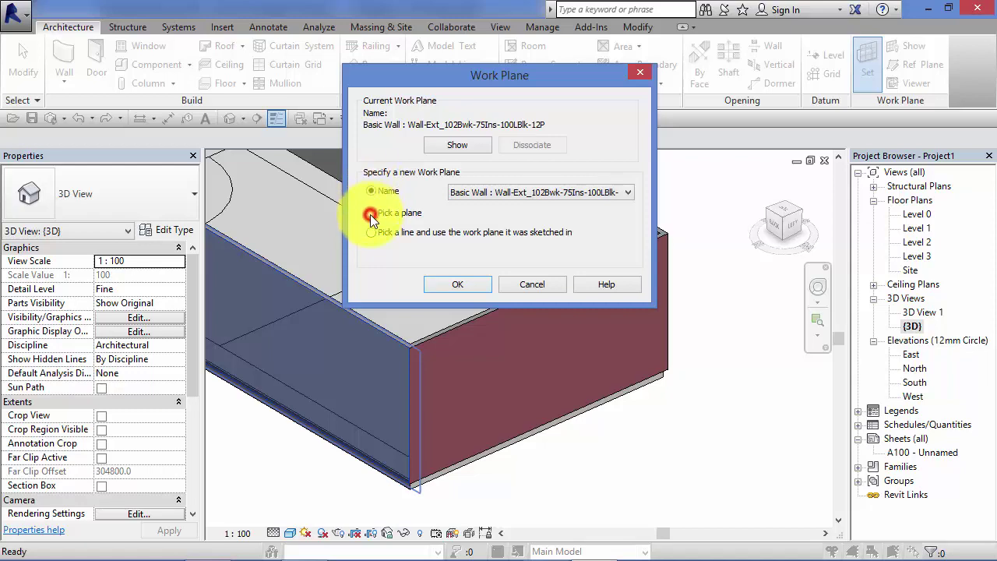
{"action": "left_click", "coordinate": [464, 284]}
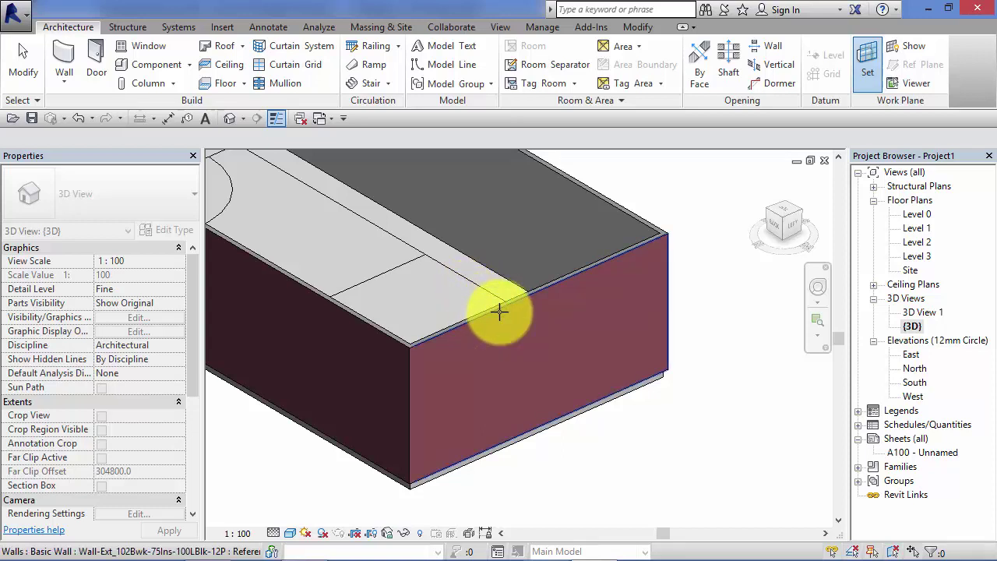
{"action": "left_click", "coordinate": [536, 293]}
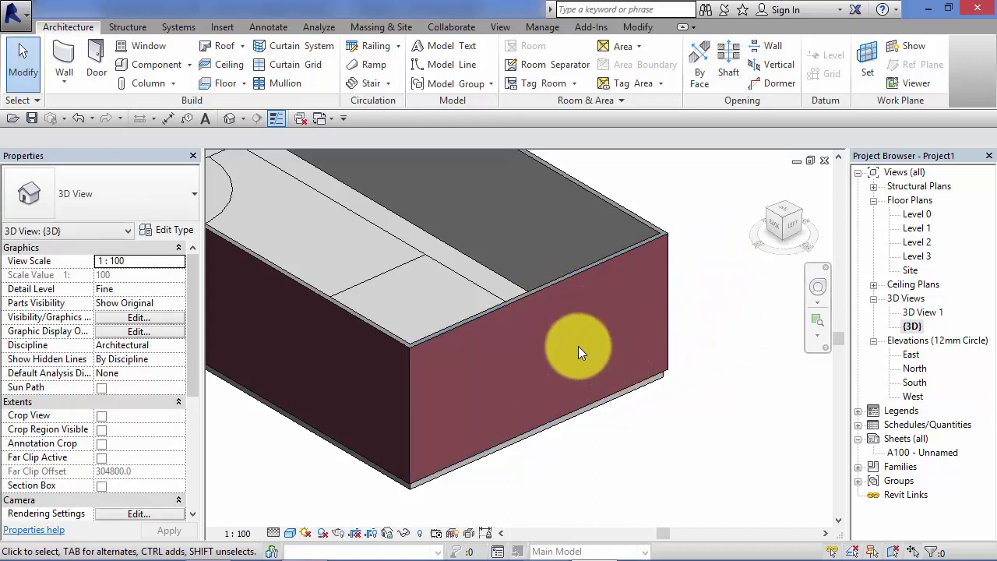
Draw a model-line circle on the end wall face and begin a rectangle beside it
{"action": "left_click", "coordinate": [443, 64]}
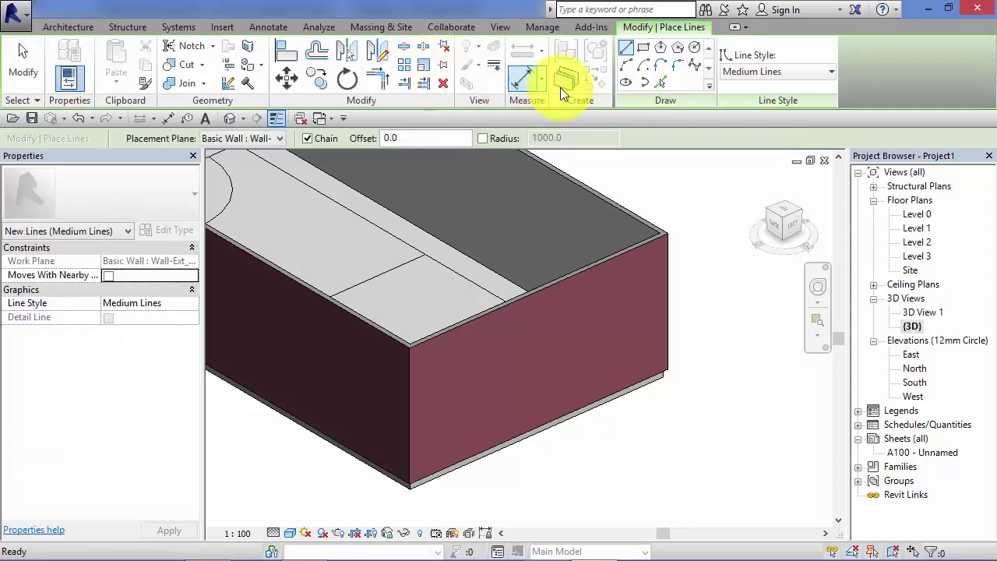
{"action": "left_click", "coordinate": [694, 48]}
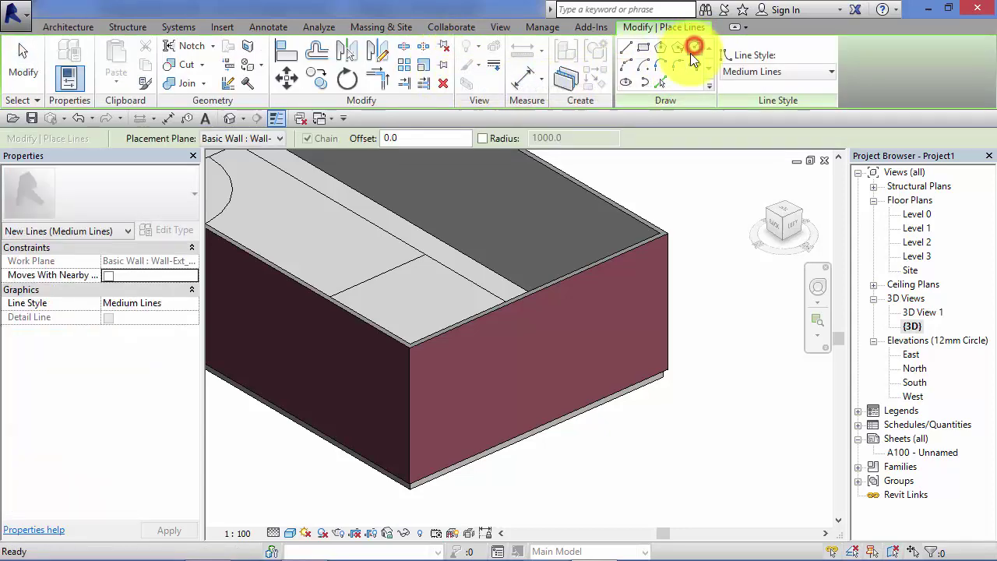
{"action": "left_click", "coordinate": [594, 347]}
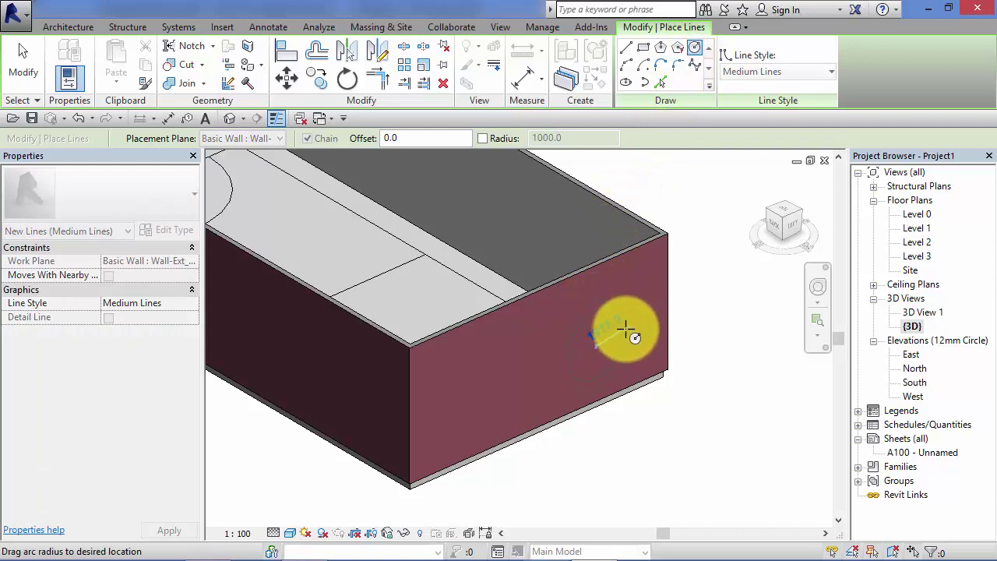
{"action": "left_click", "coordinate": [627, 325]}
{"action": "left_click", "coordinate": [643, 48]}
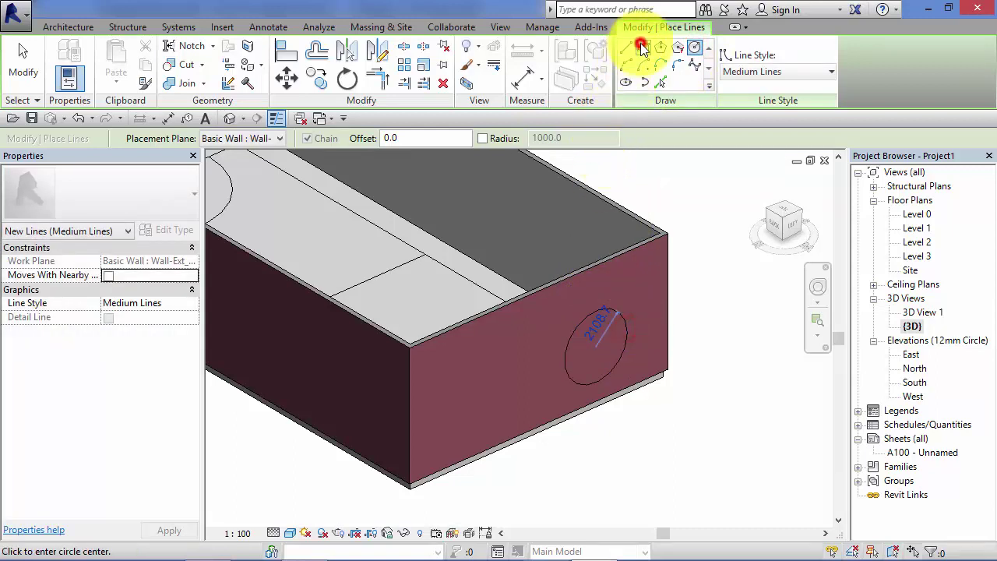
{"action": "left_click", "coordinate": [439, 351]}
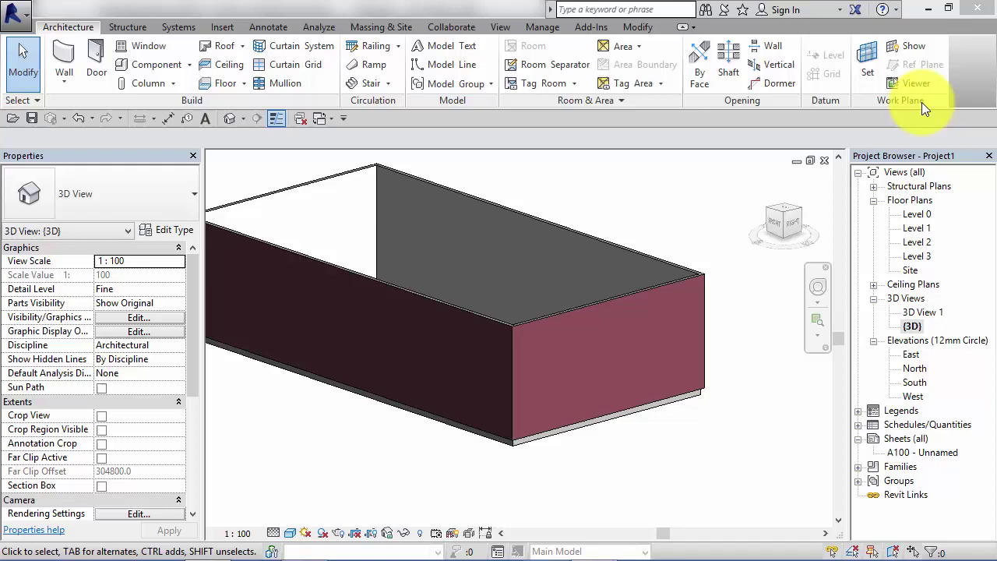
Reset the work plane using Pick a plane on the visible end wall face
{"action": "left_click", "coordinate": [865, 62]}
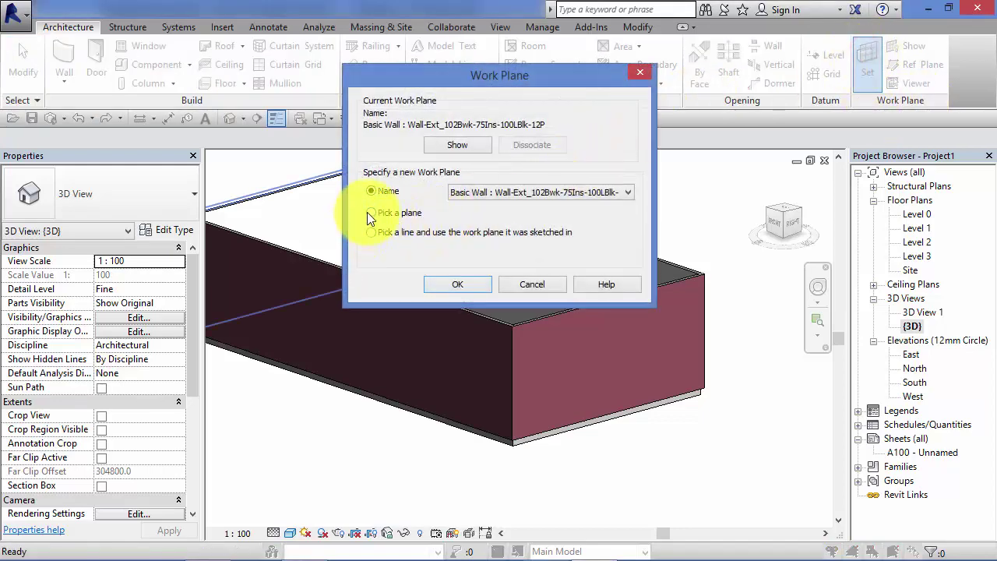
{"action": "left_click", "coordinate": [370, 212]}
{"action": "left_click", "coordinate": [441, 283]}
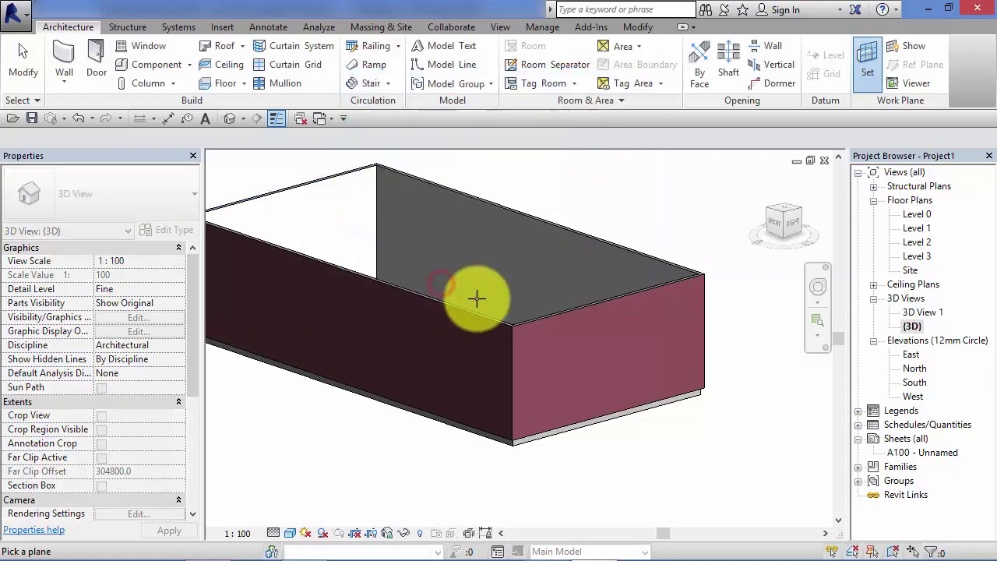
{"action": "left_click", "coordinate": [597, 304]}
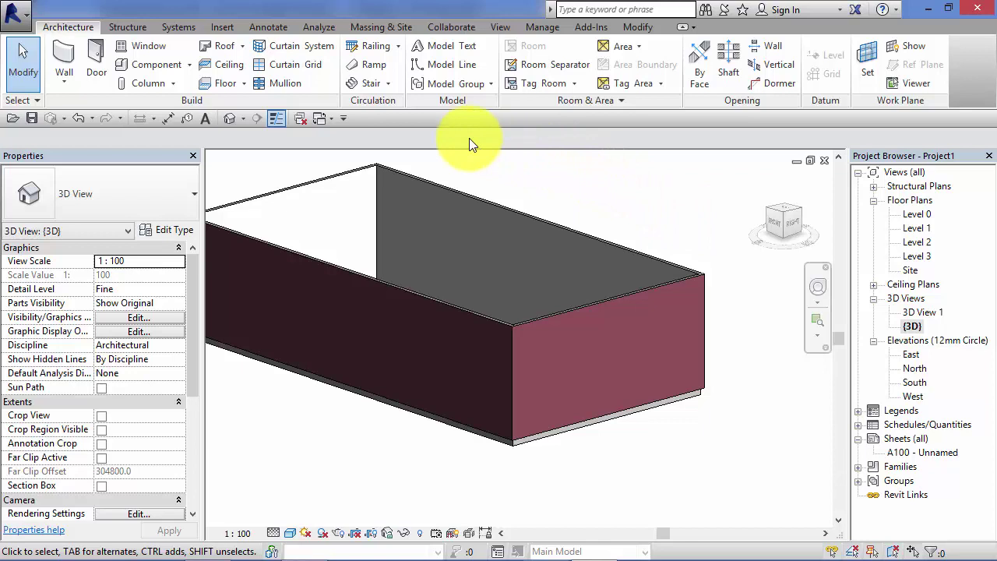
Create model text reading 'Entrance', replacing the default placeholder text
{"action": "left_click", "coordinate": [435, 45]}
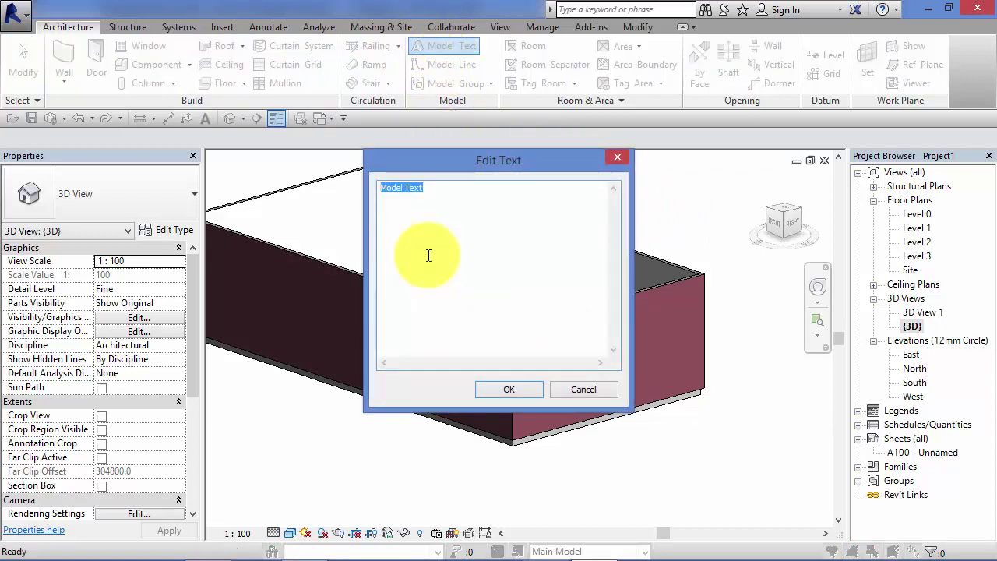
{"action": "left_click_drag", "start_coordinate": [415, 156], "coordinate": [456, 139]}
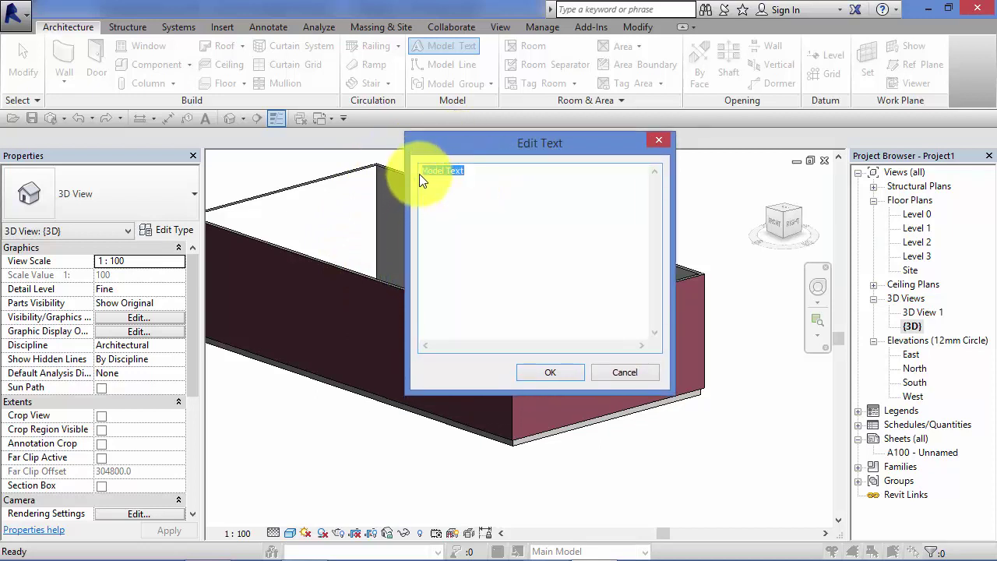
{"action": "left_click", "coordinate": [472, 170]}
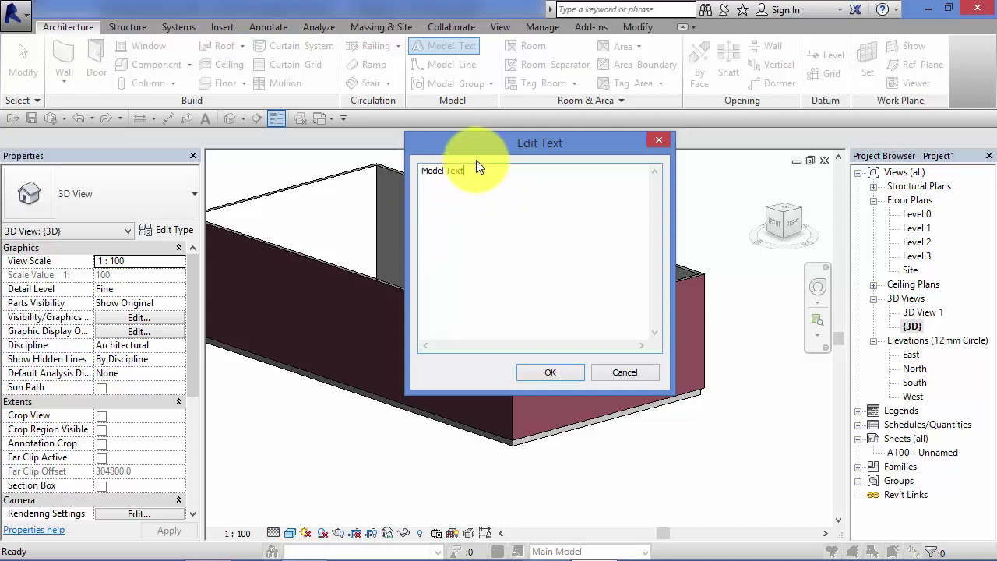
{"action": "key", "text": "BackSpace"}
{"action": "key", "text": "BackSpace"}
{"action": "key", "text": "BackSpace"}
{"action": "key", "text": "BackSpace"}
{"action": "key", "text": "BackSpace"}
{"action": "key", "text": "BackSpace"}
{"action": "key", "text": "BackSpace"}
{"action": "type", "text": "Entrance"}
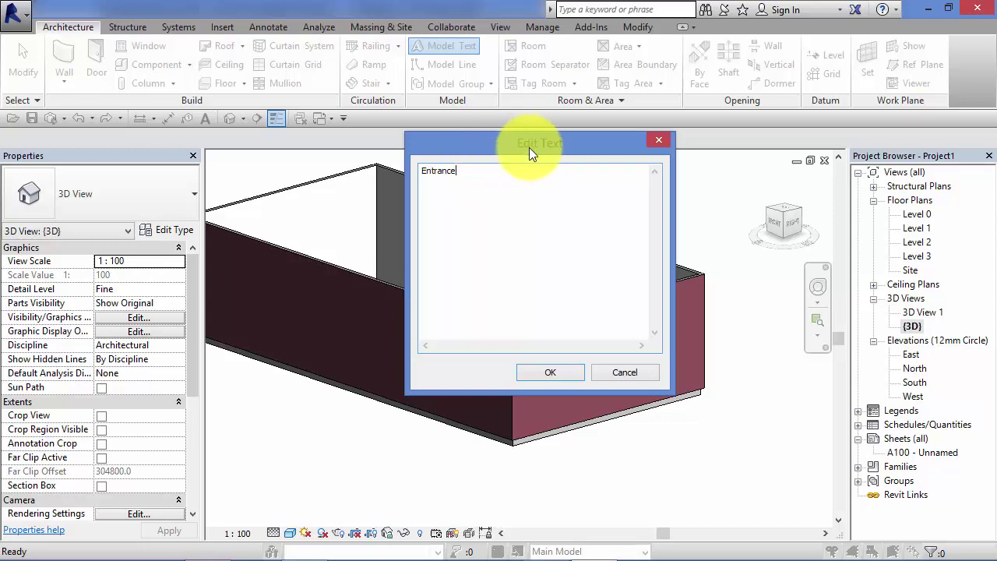
{"action": "left_click", "coordinate": [569, 371]}
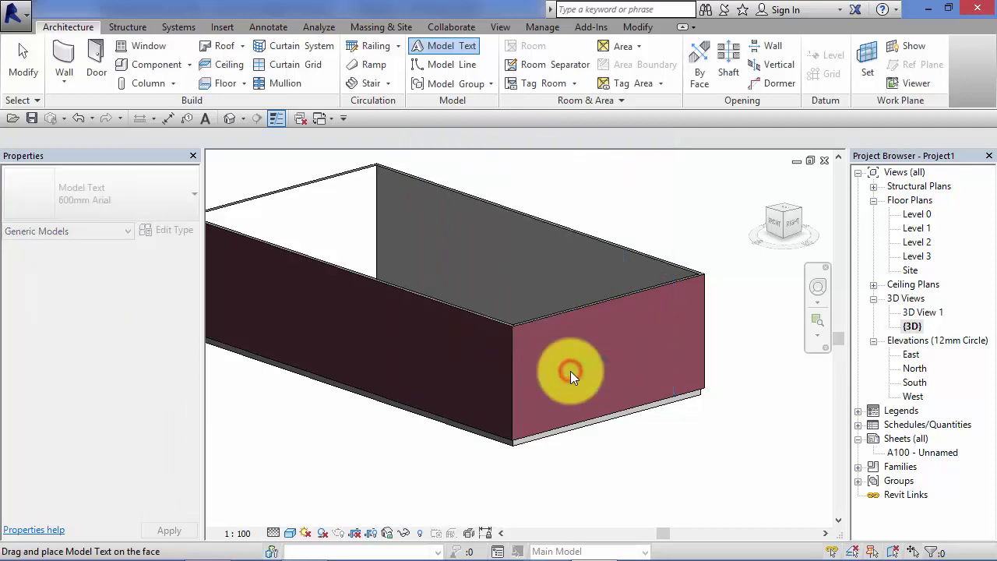
Zoom in on the brick end wall and place the 600mm Arial 'Entrance' text on it
{"action": "scroll", "coordinate": [568, 372], "scroll_direction": "up", "scroll_amount": 2}
{"action": "middle_click_drag", "start_coordinate": [572, 372], "coordinate": [513, 397]}
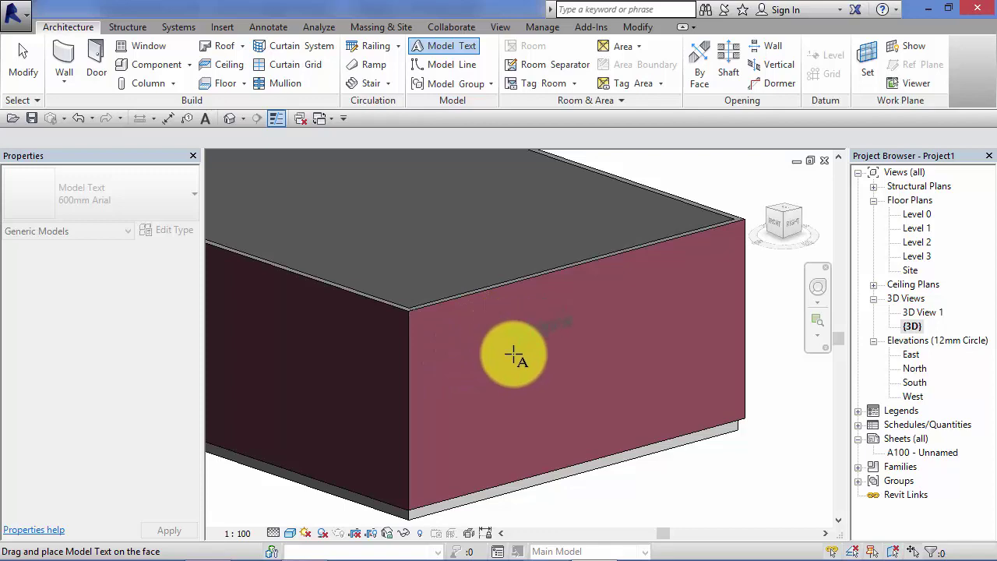
{"action": "scroll", "coordinate": [459, 348], "scroll_direction": "up", "scroll_amount": 1}
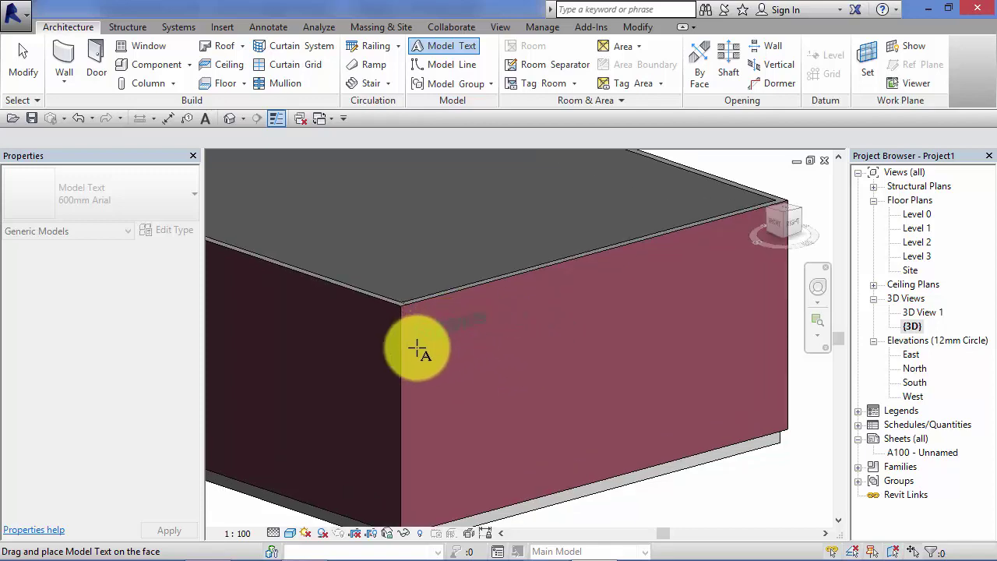
{"action": "scroll", "coordinate": [494, 407], "scroll_direction": "up", "scroll_amount": 2}
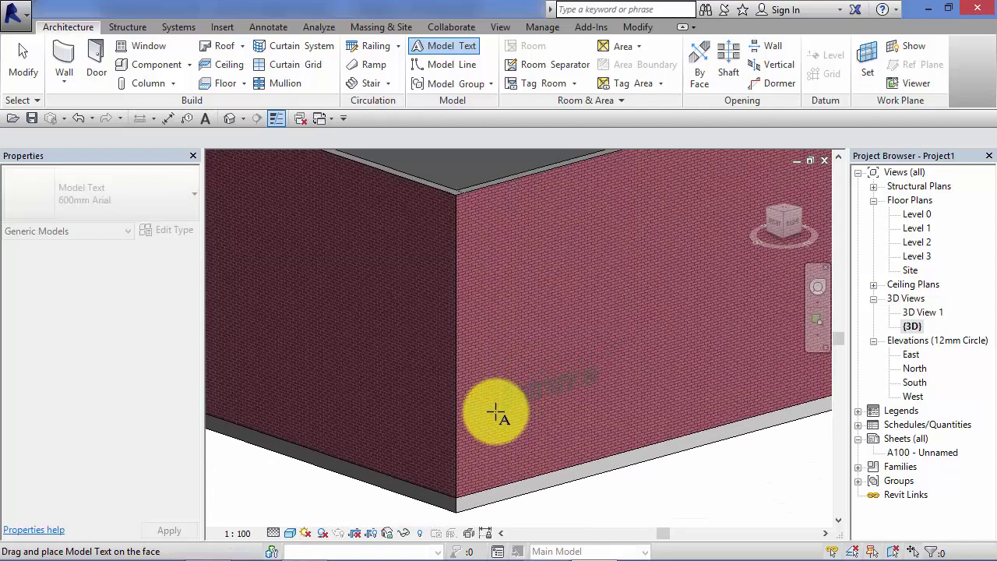
{"action": "left_click", "coordinate": [484, 400]}
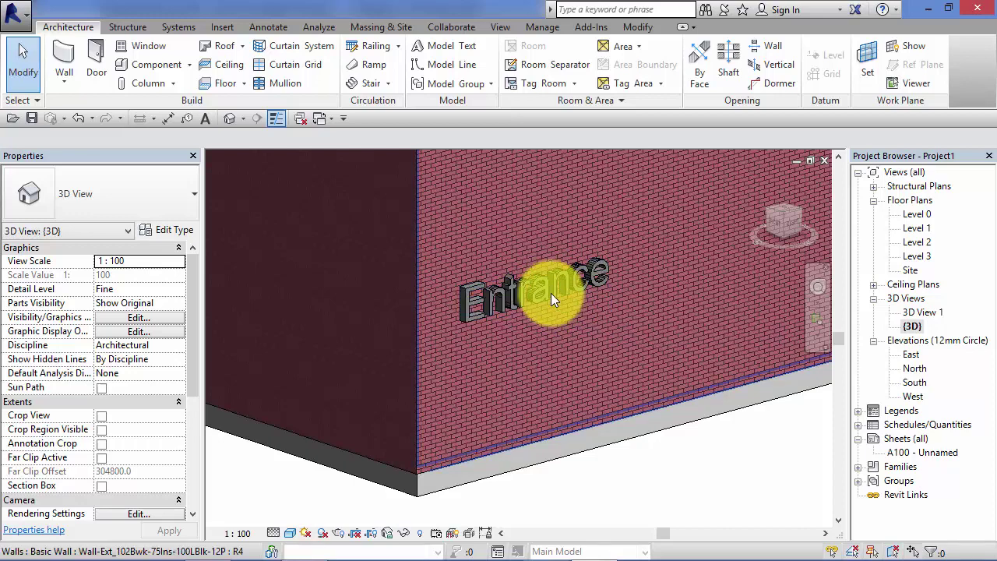
Duplicate the Entrance text's 600mm Arial type as a new type named '900mm Arial'
{"action": "left_click", "coordinate": [554, 291]}
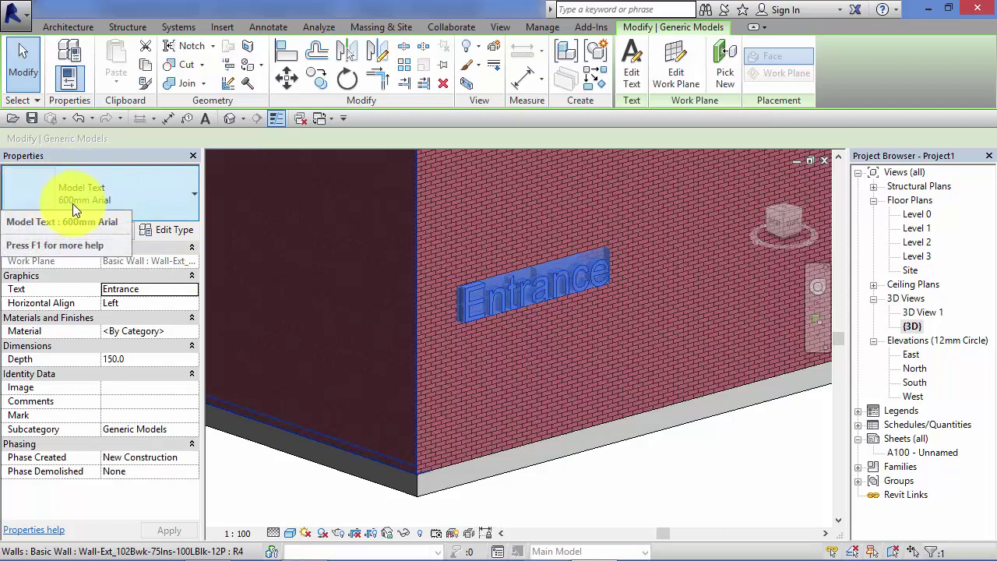
{"action": "left_click", "coordinate": [176, 230]}
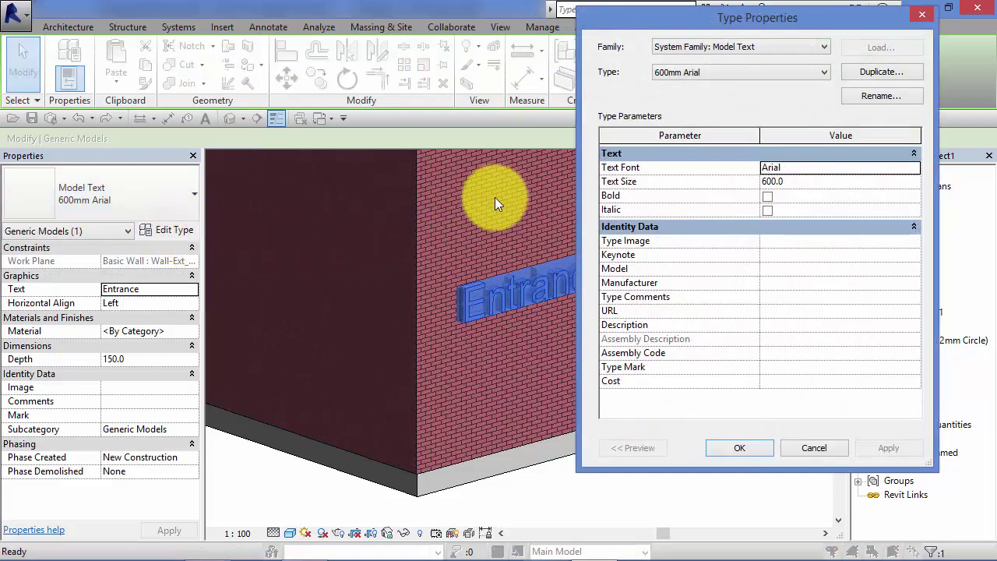
{"action": "left_click", "coordinate": [849, 73]}
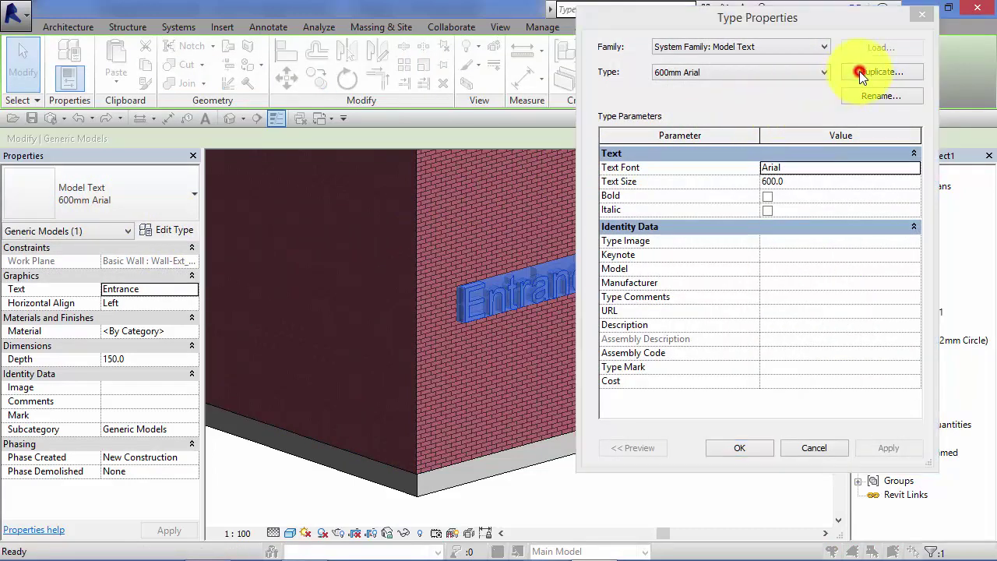
{"action": "left_click", "coordinate": [491, 247]}
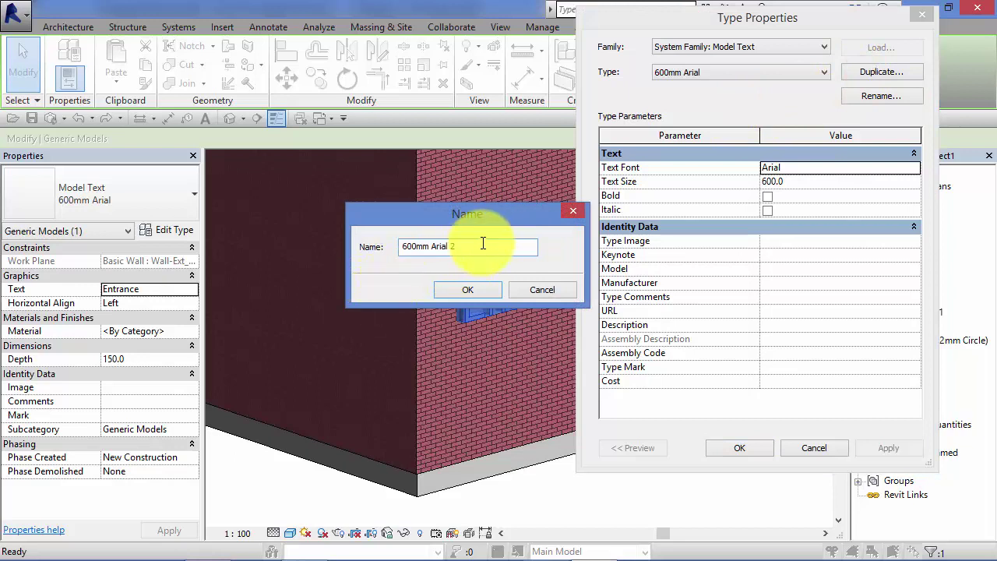
{"action": "left_click", "coordinate": [407, 246]}
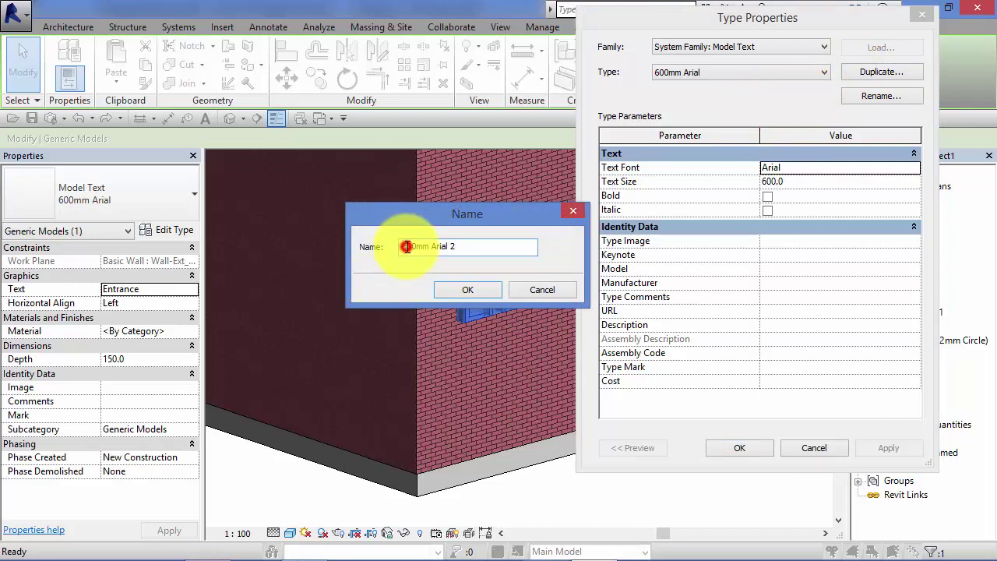
{"action": "key", "text": "BackSpace"}
{"action": "type", "text": "9"}
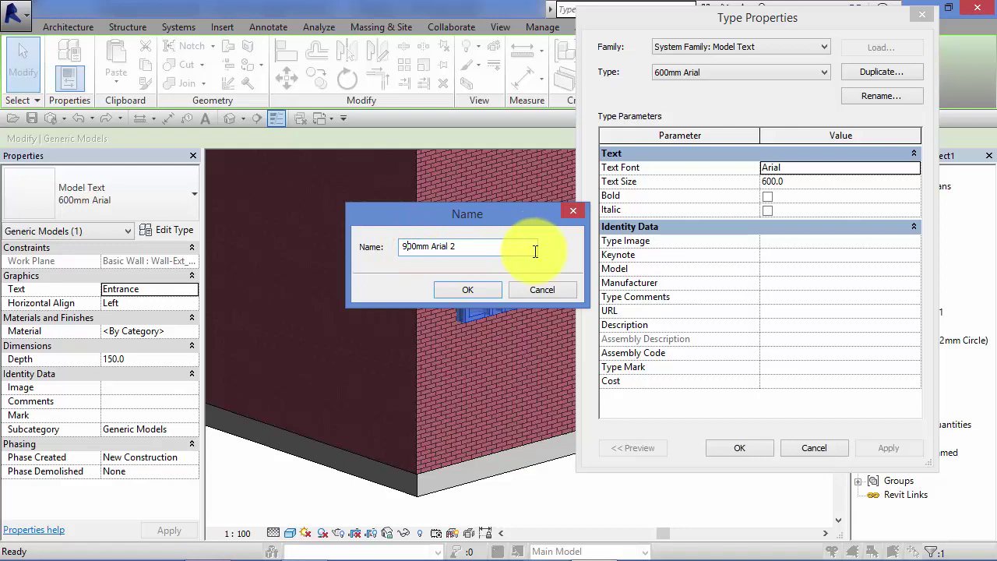
{"action": "left_click", "coordinate": [470, 246]}
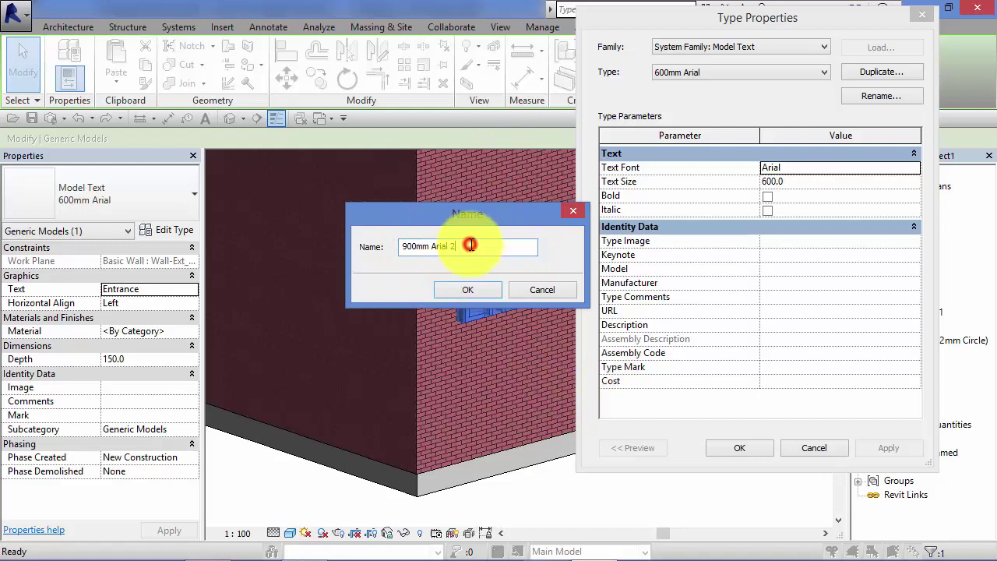
{"action": "key", "text": "BackSpace"}
{"action": "key", "text": "BackSpace"}
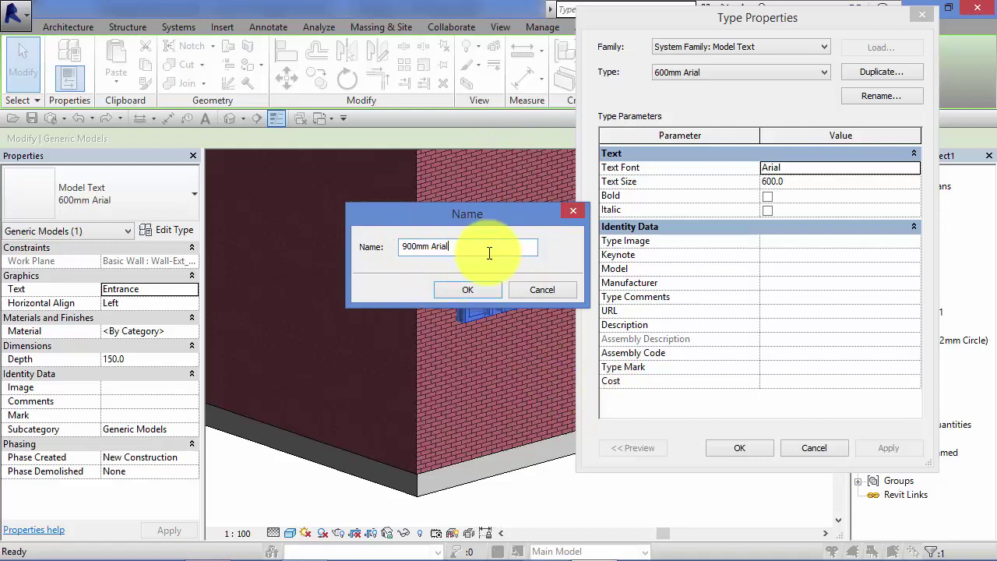
{"action": "left_click", "coordinate": [472, 291]}
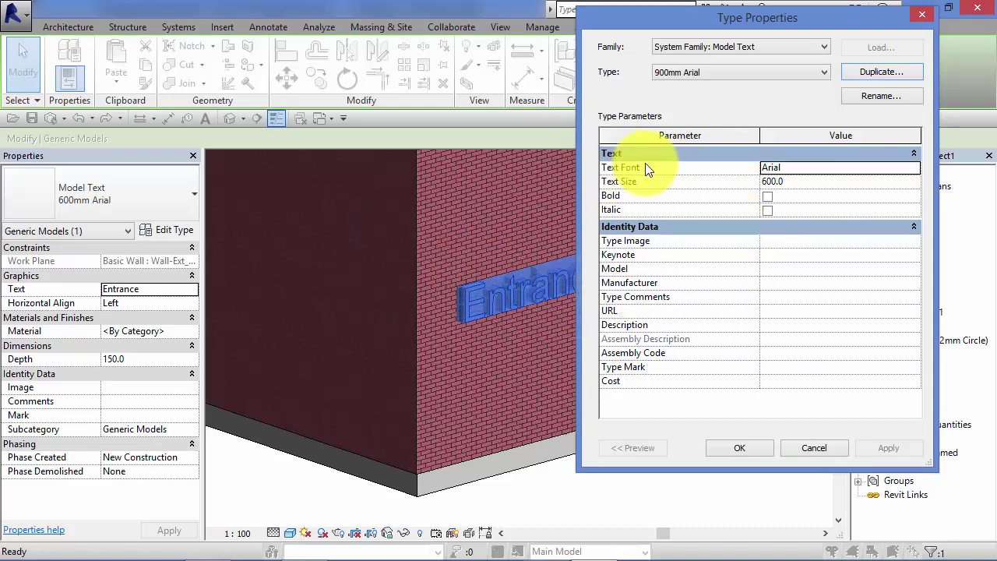
Keep Arial as the font and set the text size to 900.0
{"action": "left_click", "coordinate": [913, 169]}
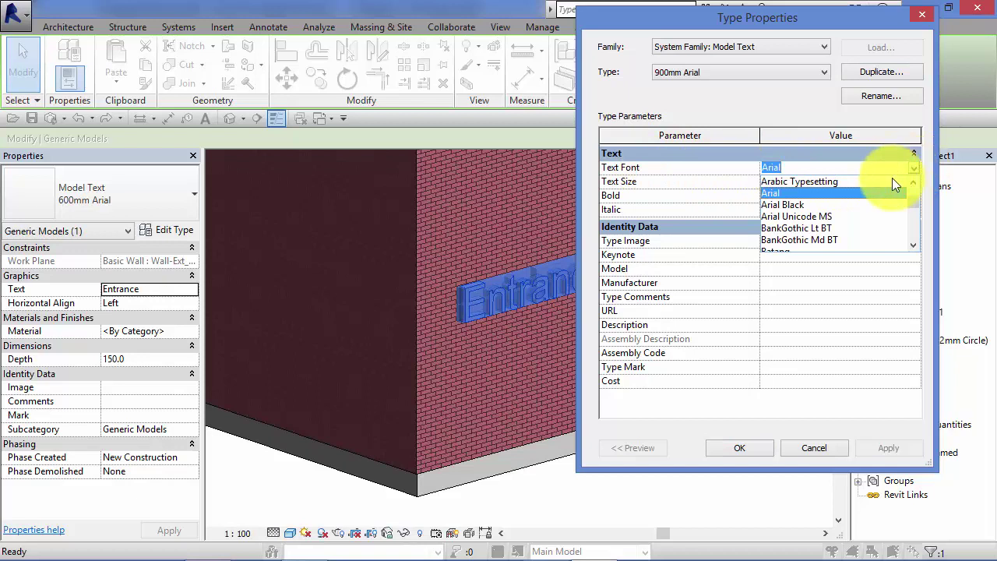
{"action": "left_click", "coordinate": [871, 193]}
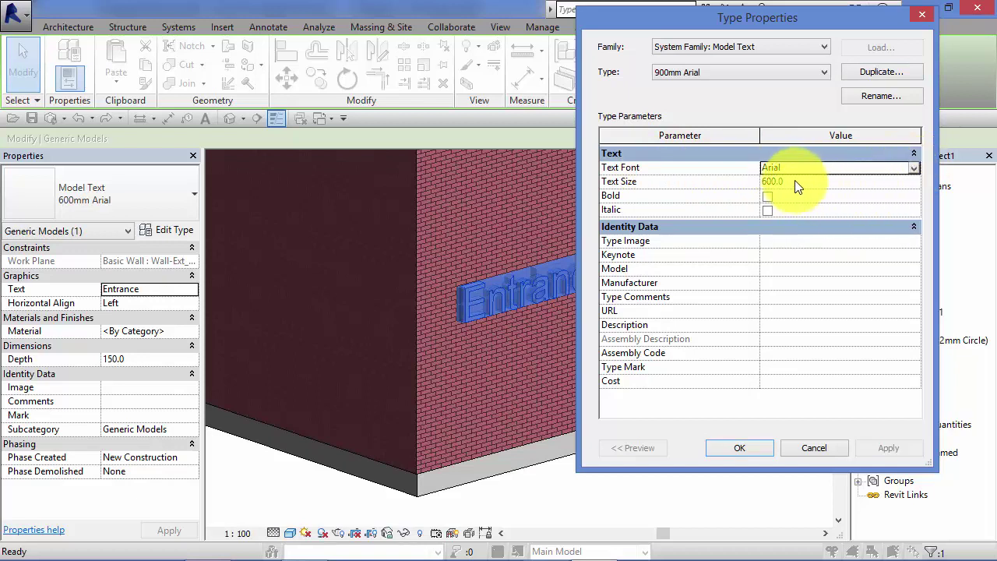
{"action": "left_click", "coordinate": [758, 180]}
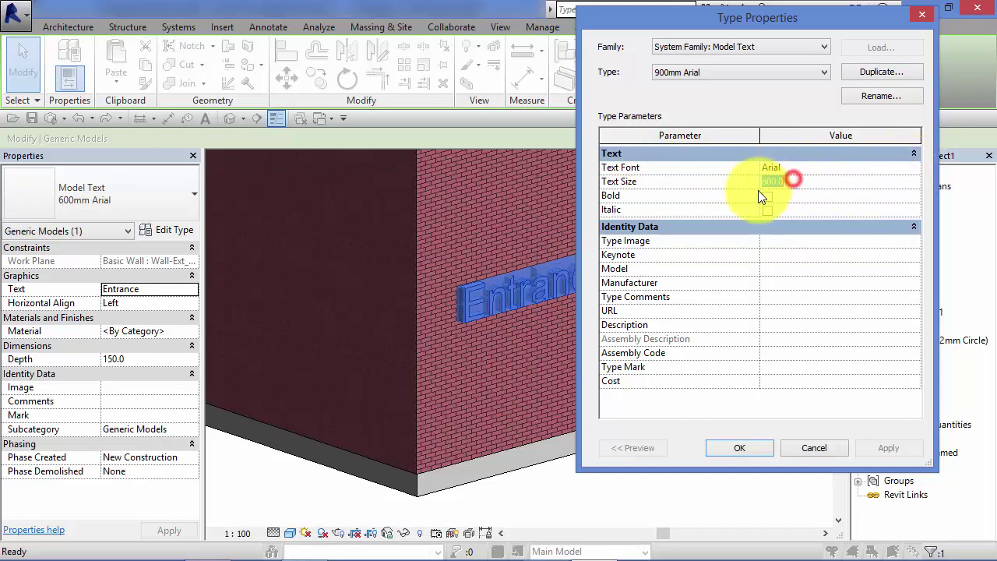
{"action": "left_click", "coordinate": [845, 180]}
{"action": "type", "text": "900.0"}
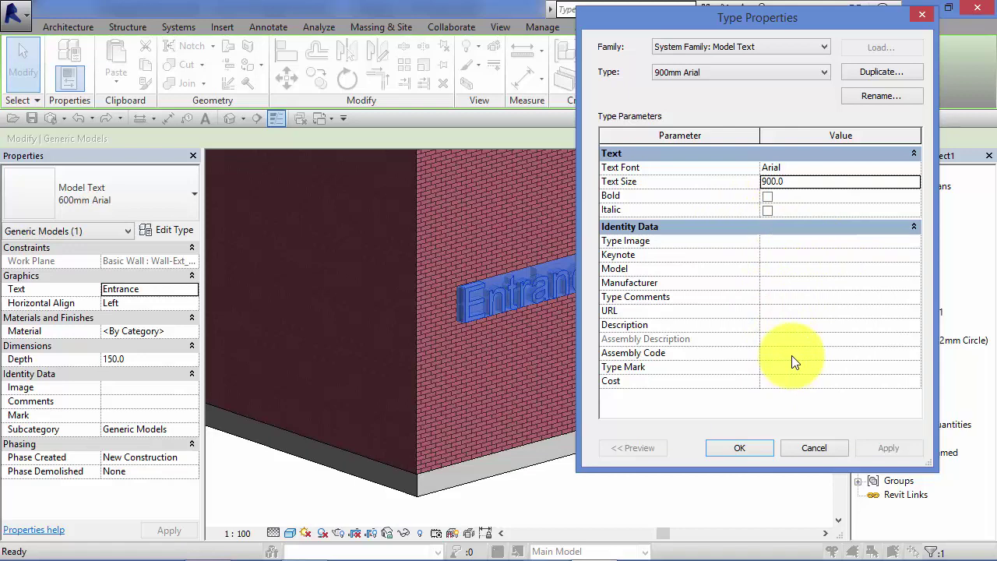
{"action": "left_click", "coordinate": [748, 448]}
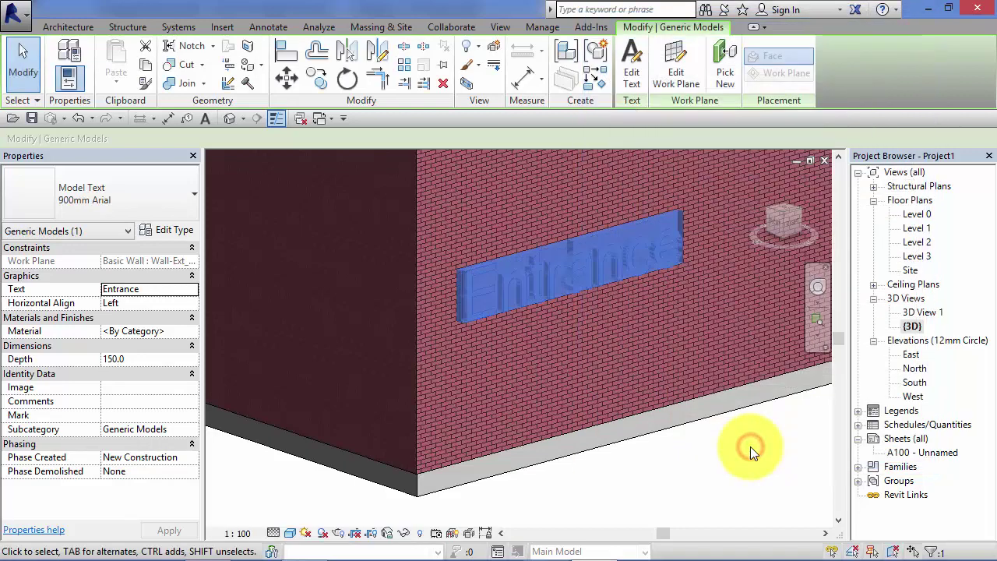
{"action": "left_click", "coordinate": [733, 452]}
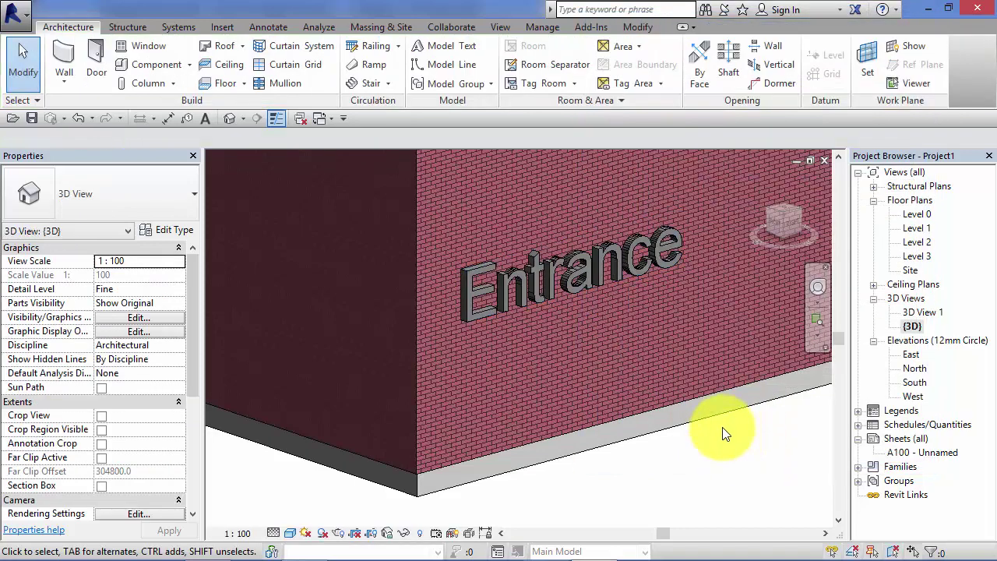
{"action": "middle_click_drag", "start_coordinate": [712, 423], "coordinate": [735, 474]}
{"action": "scroll", "coordinate": [557, 345], "scroll_direction": "up", "scroll_amount": 2}
{"action": "middle_click_drag", "start_coordinate": [586, 357], "coordinate": [574, 350]}
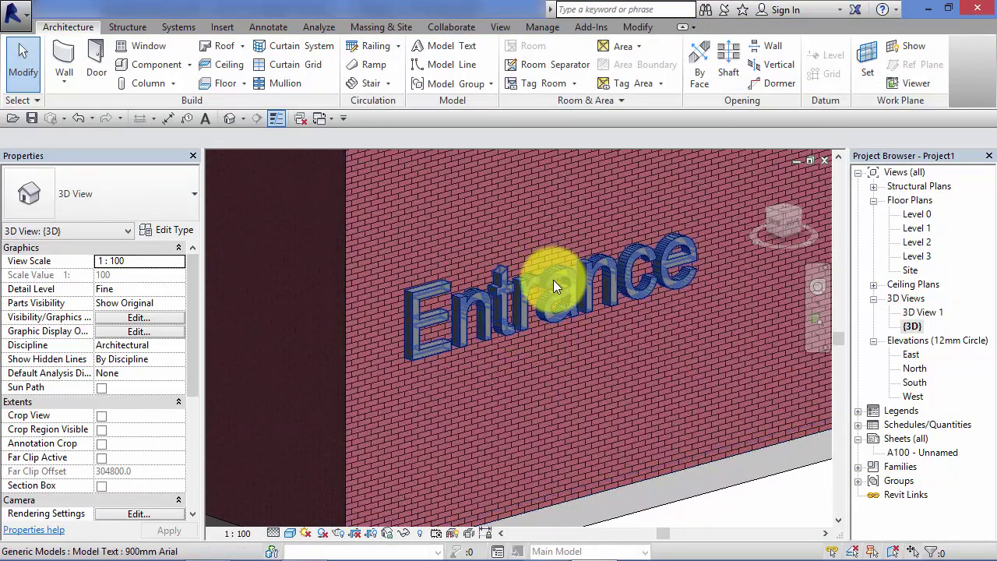
{"action": "left_click", "coordinate": [486, 301]}
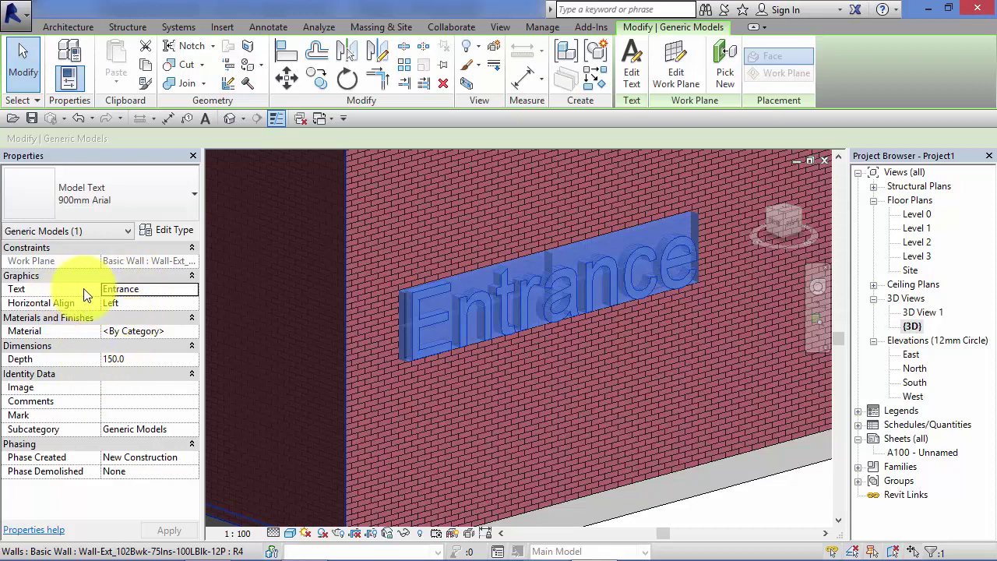
Keep the wording 'Entrance' and change the model text Depth from 150 to 50 mm
{"action": "double_click", "coordinate": [138, 290]}
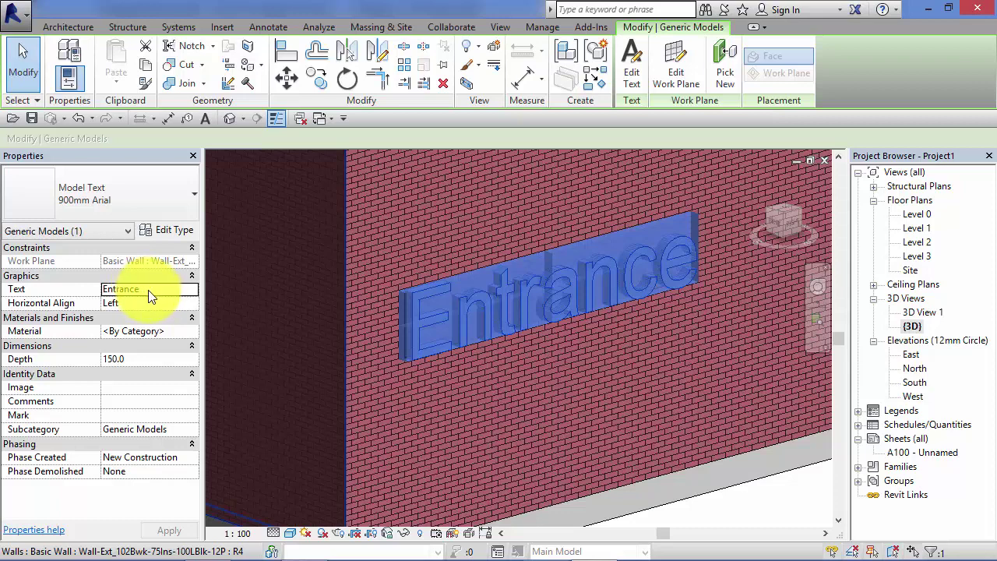
{"action": "left_click", "coordinate": [87, 302]}
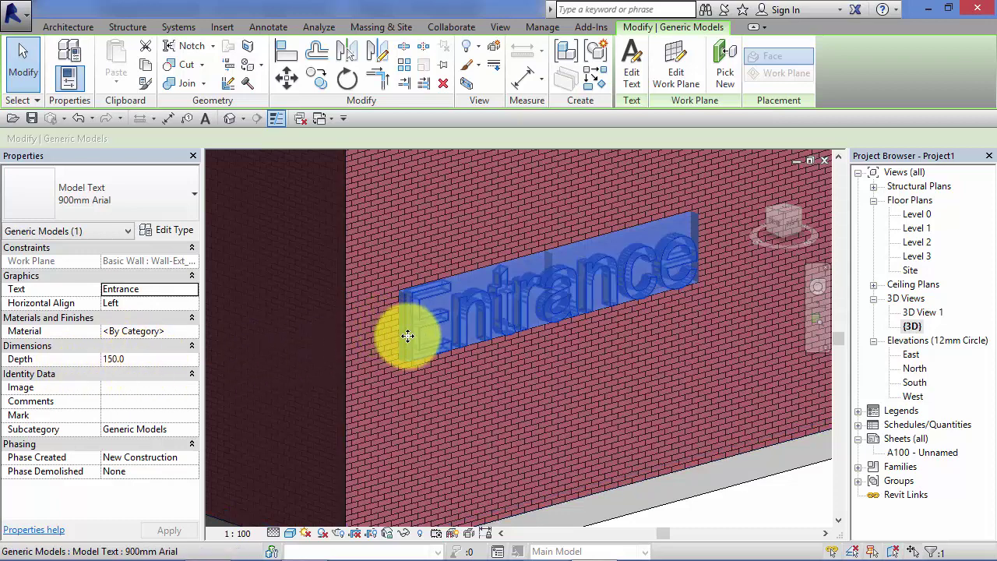
{"action": "left_click", "coordinate": [141, 359]}
{"action": "type", "text": "50"}
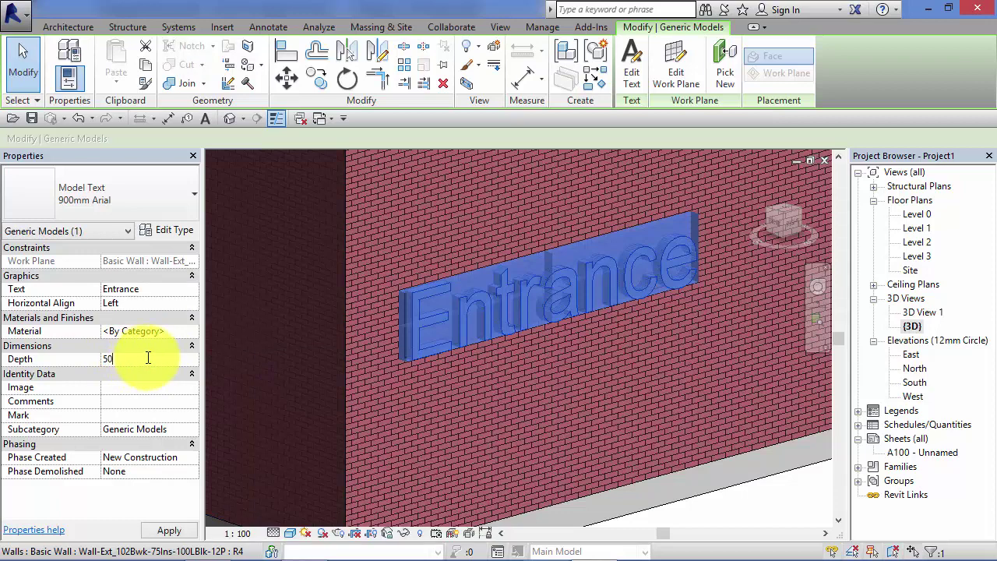
{"action": "key", "text": "Return"}
{"action": "left_click", "coordinate": [784, 512]}
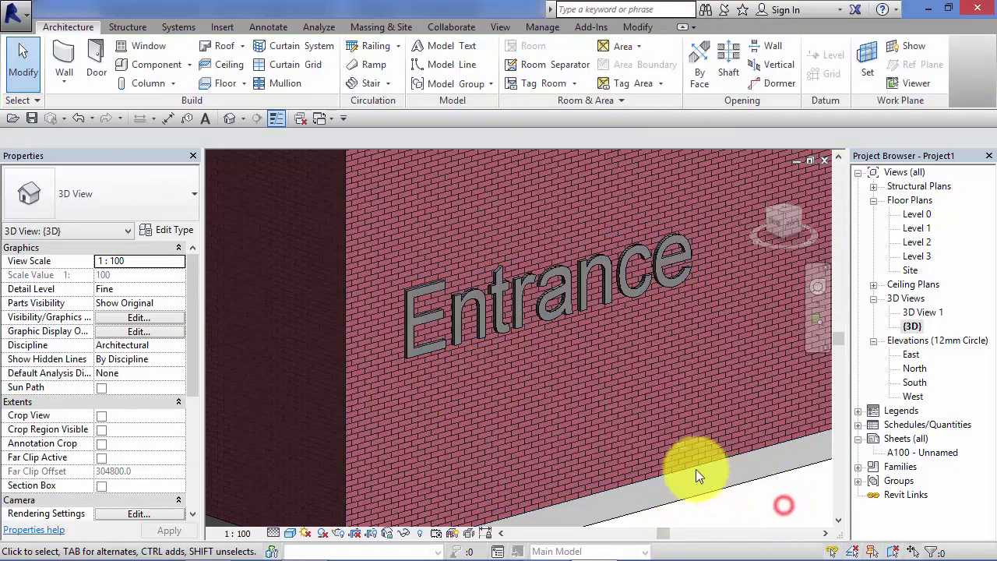
{"action": "scroll", "coordinate": [385, 291], "scroll_direction": "up", "scroll_amount": 3}
{"action": "scroll", "coordinate": [386, 286], "scroll_direction": "up", "scroll_amount": 5}
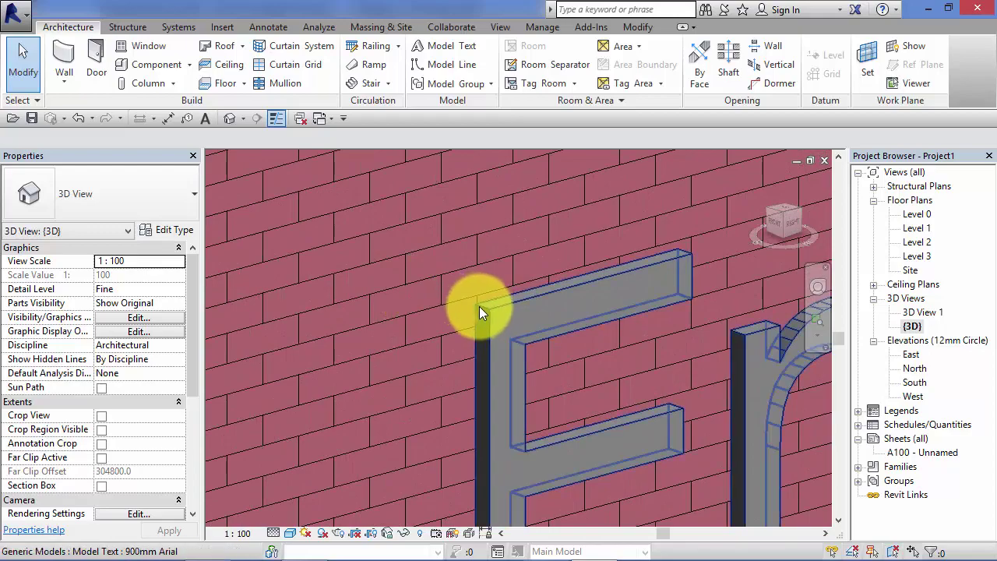
{"action": "scroll", "coordinate": [486, 309], "scroll_direction": "down", "scroll_amount": 6}
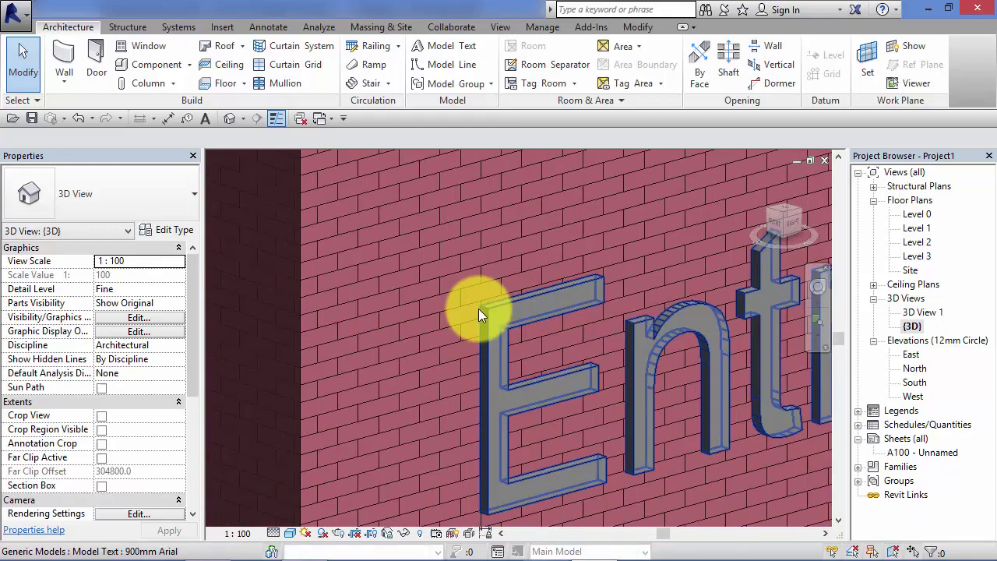
{"action": "scroll", "coordinate": [592, 375], "scroll_direction": "down", "scroll_amount": 2}
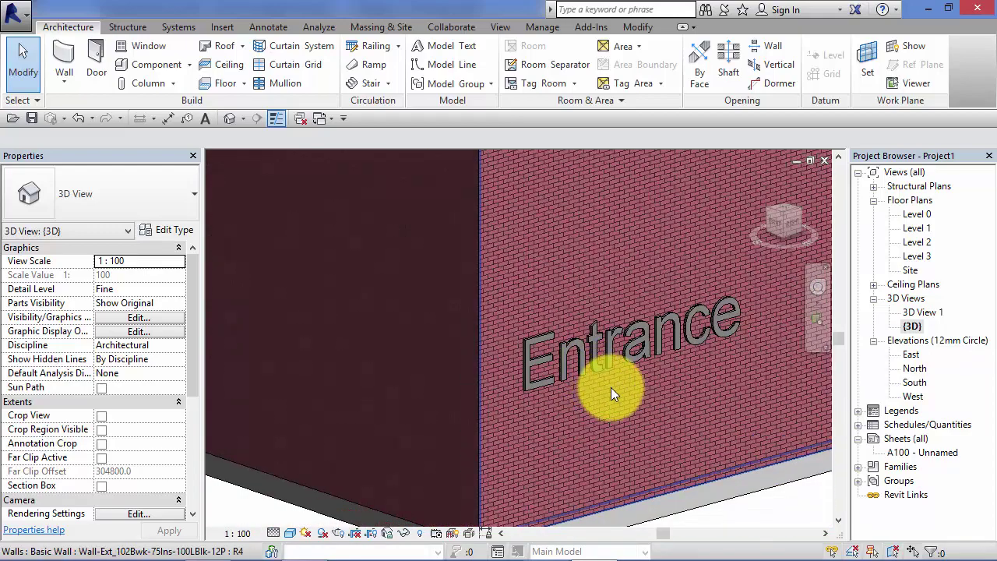